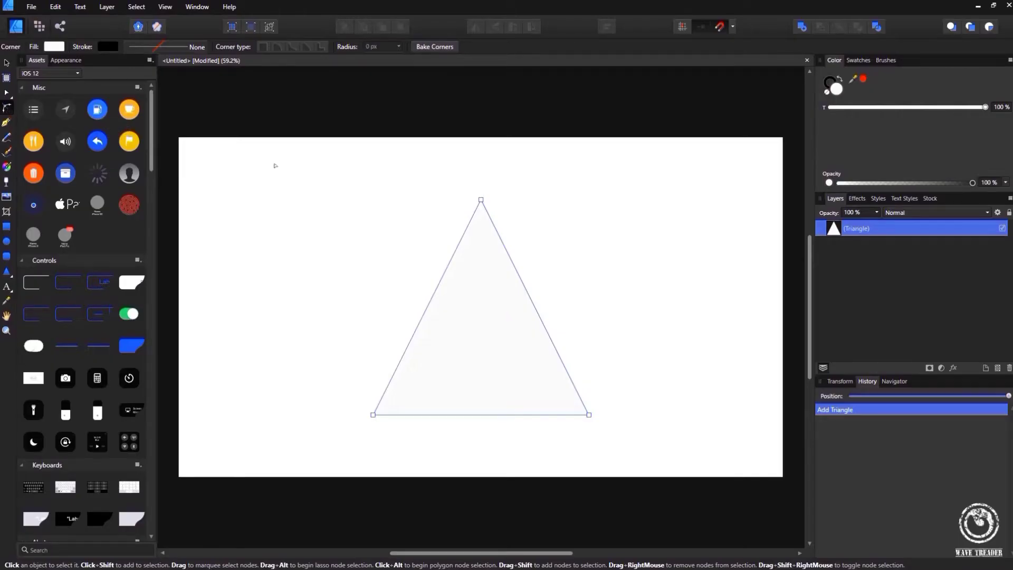
# - Round all three corners of the triangle to a radius of about 71.8 px
pyautogui.moveTo(275, 159); pyautogui.dragTo(685, 449)
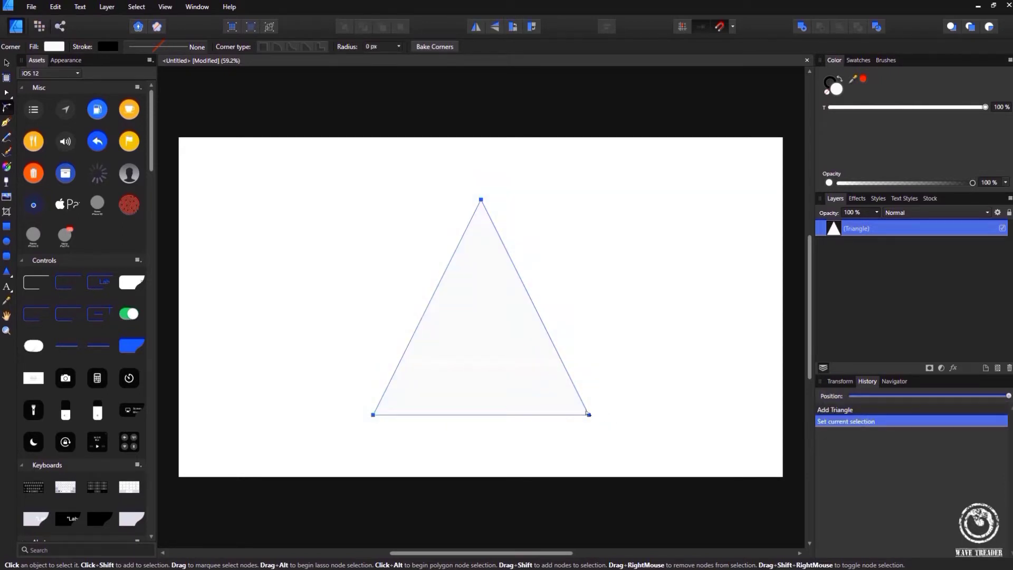
pyautogui.moveTo(588, 414); pyautogui.dragTo(554, 384)
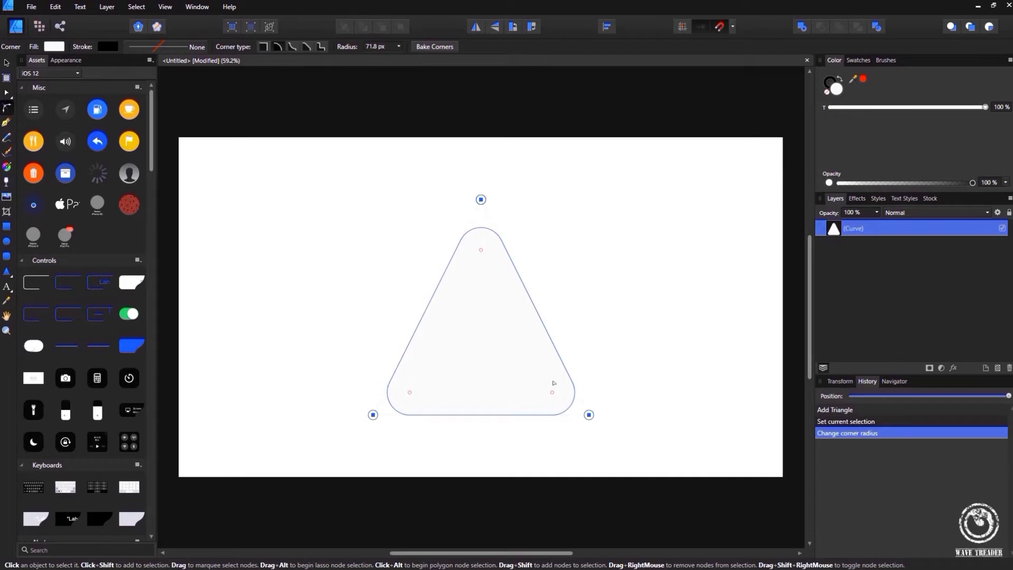
# - Give the rounded triangle a 0.4 pt black outline and remove its fill
pyautogui.click(135, 47)
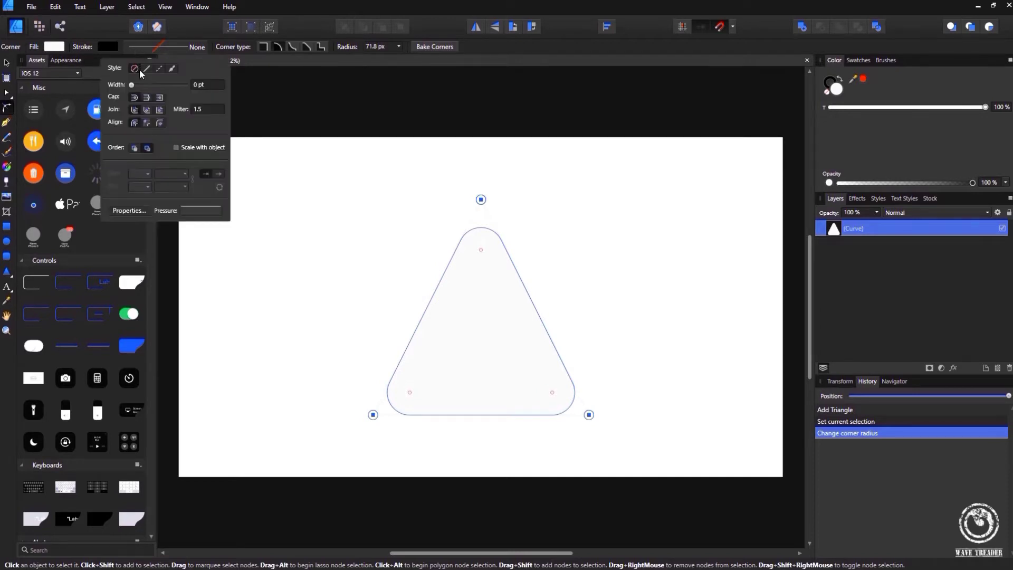
pyautogui.click(136, 84)
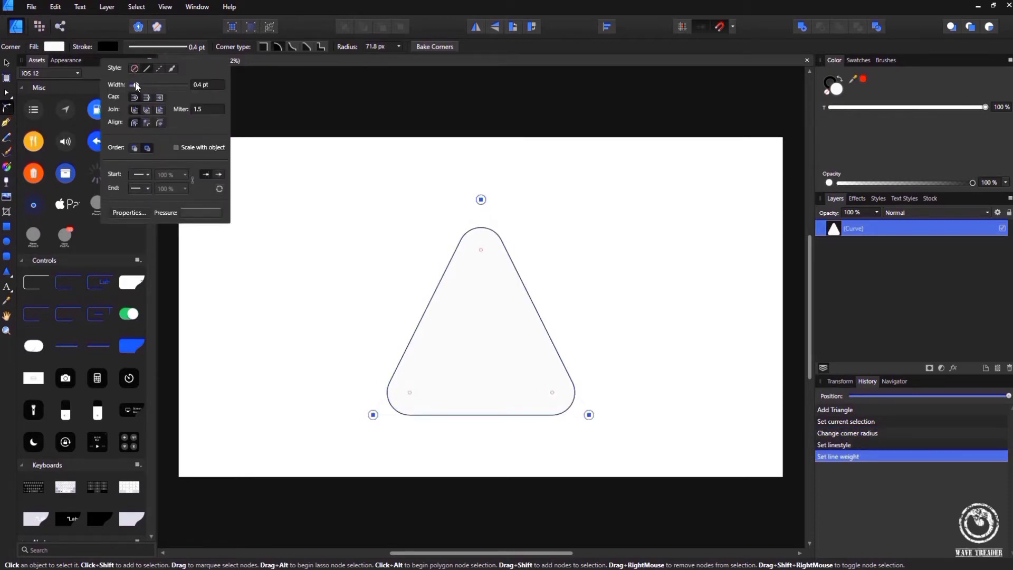
pyautogui.click(54, 46)
pyautogui.click(54, 46)
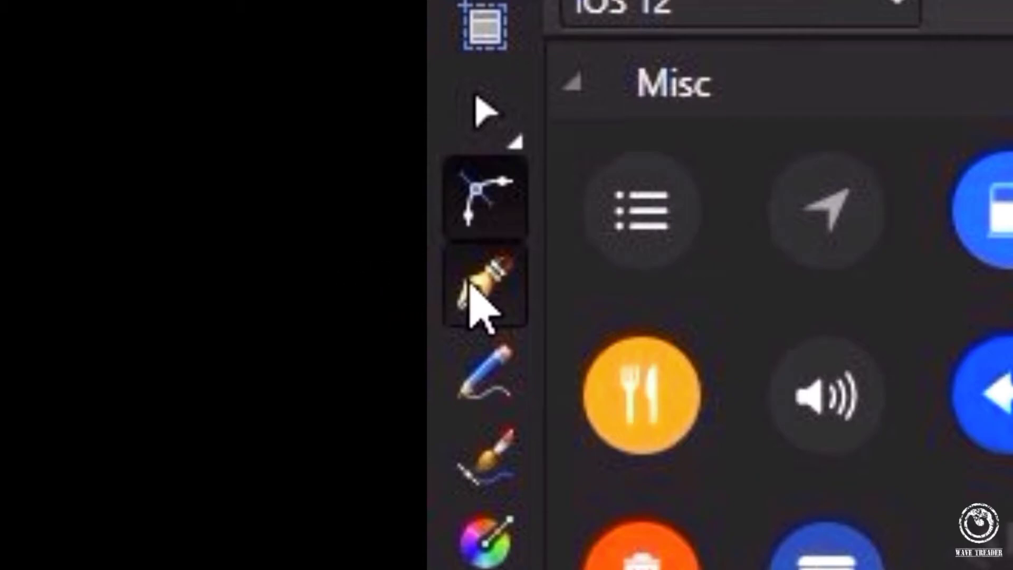
# - With the Pen tool, draw a closed shape that snakes S-like from the triangle's left edge to its base and loops around its right side
pyautogui.click(471, 287)
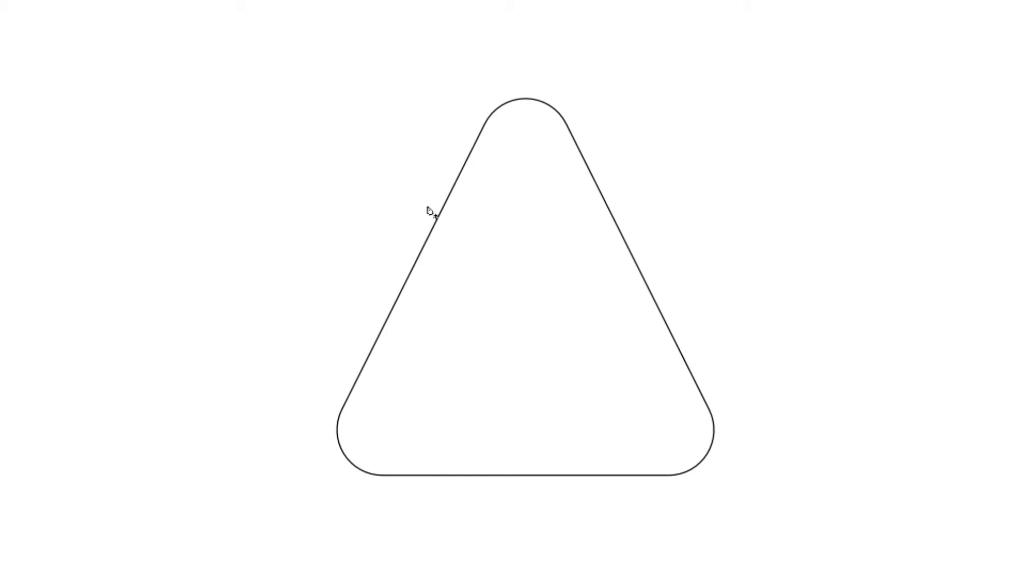
pyautogui.click(437, 284)
pyautogui.moveTo(547, 328); pyautogui.dragTo(497, 397)
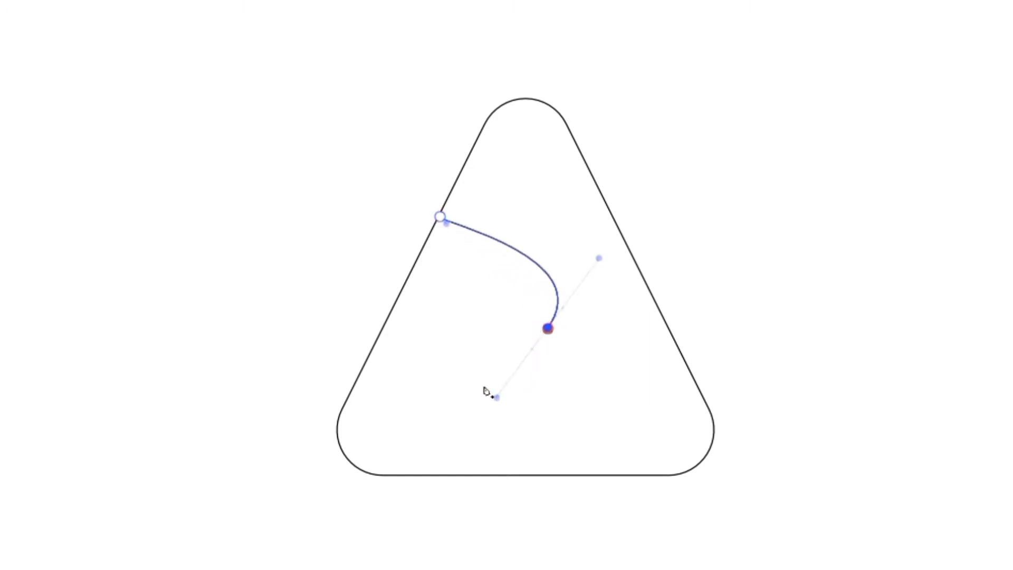
pyautogui.moveTo(450, 475); pyautogui.dragTo(543, 515)
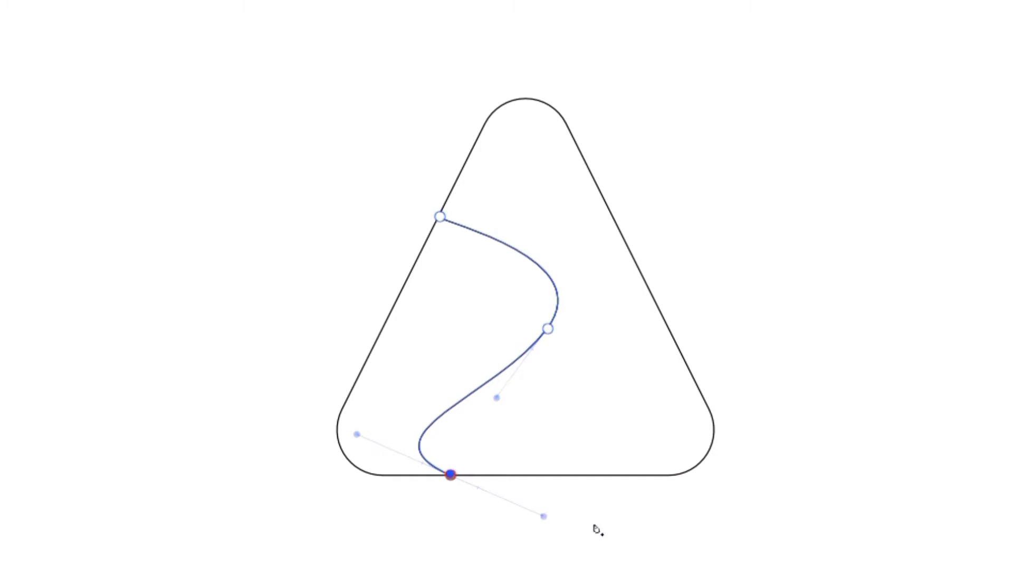
pyautogui.moveTo(780, 475); pyautogui.dragTo(807, 396)
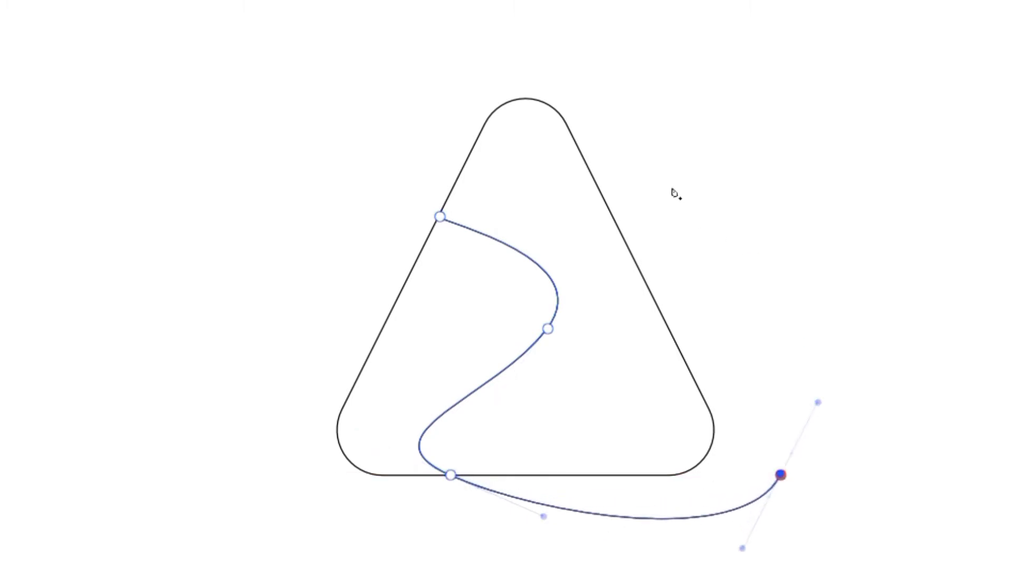
pyautogui.moveTo(688, 180); pyautogui.dragTo(644, 82)
pyautogui.moveTo(465, 37); pyautogui.dragTo(378, 60)
pyautogui.moveTo(440, 217); pyautogui.dragTo(598, 258)
pyautogui.moveTo(455, 240); pyautogui.dragTo(497, 267)
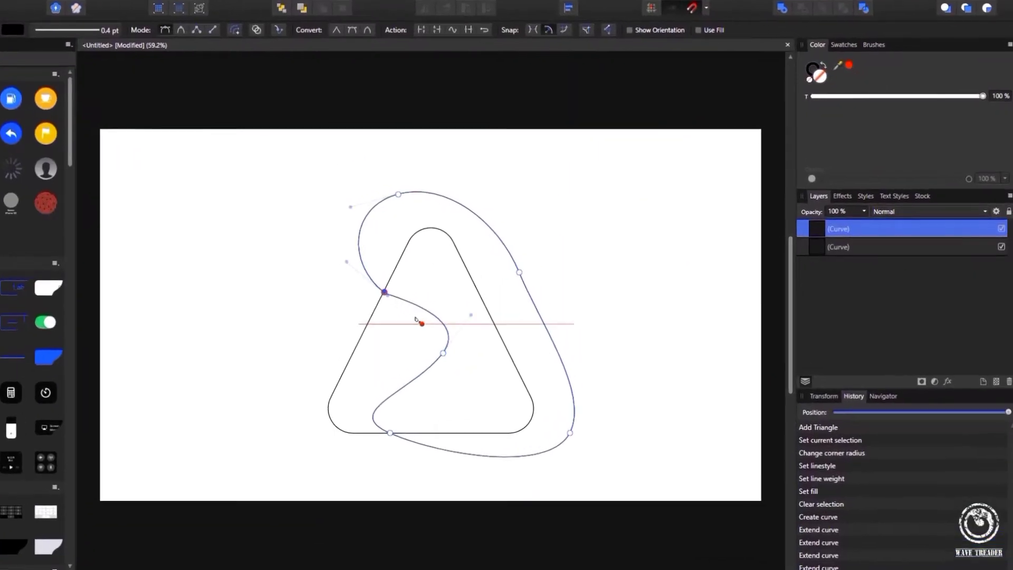
pyautogui.moveTo(421, 324); pyautogui.dragTo(421, 324)
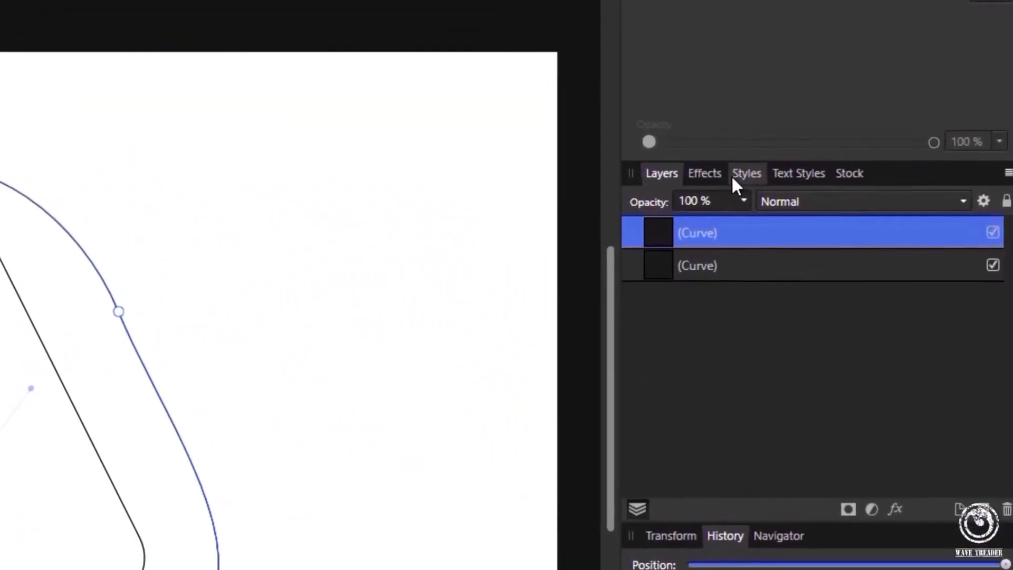
# - Clip the S-shaped curve inside the triangle by nesting it in the triangle layer, and clear the selection
pyautogui.moveTo(754, 238); pyautogui.dragTo(753, 275)
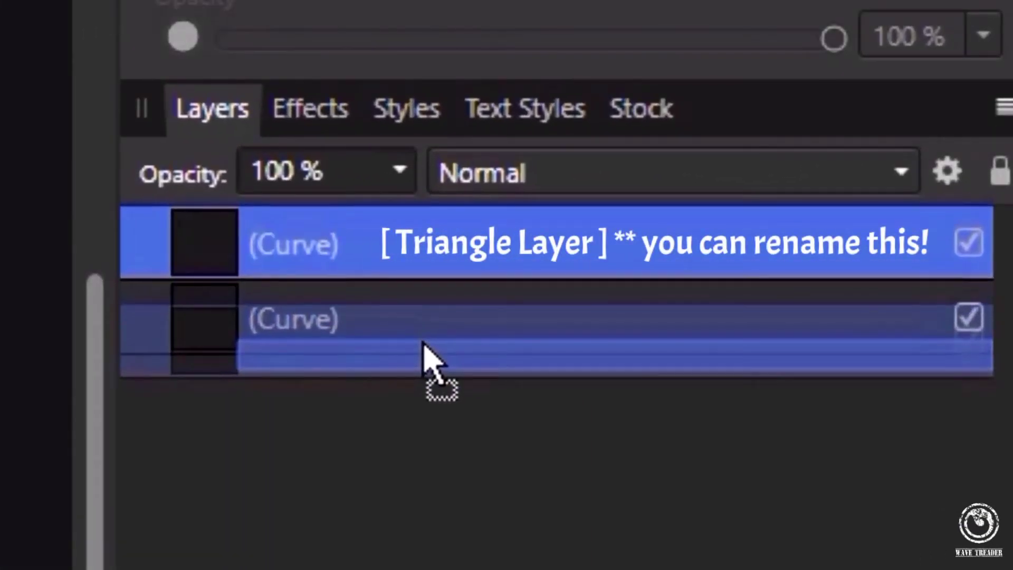
pyautogui.moveTo(422, 348); pyautogui.dragTo(421, 349)
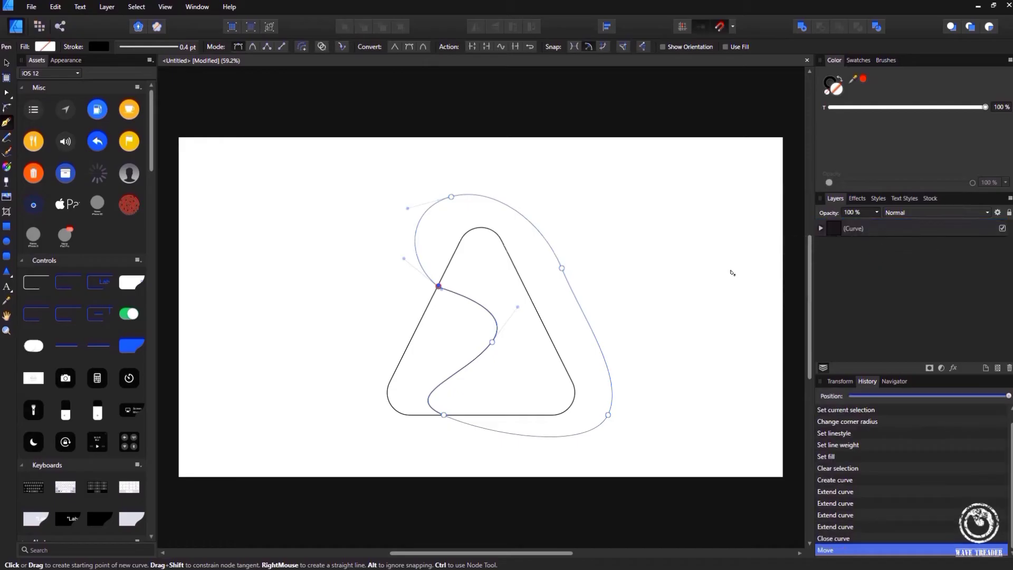
pyautogui.press('Escape')
# - Draw a circle with the Ellipse tool and place it over the triangle's top corner, slightly to the right
pyautogui.click(6, 241)
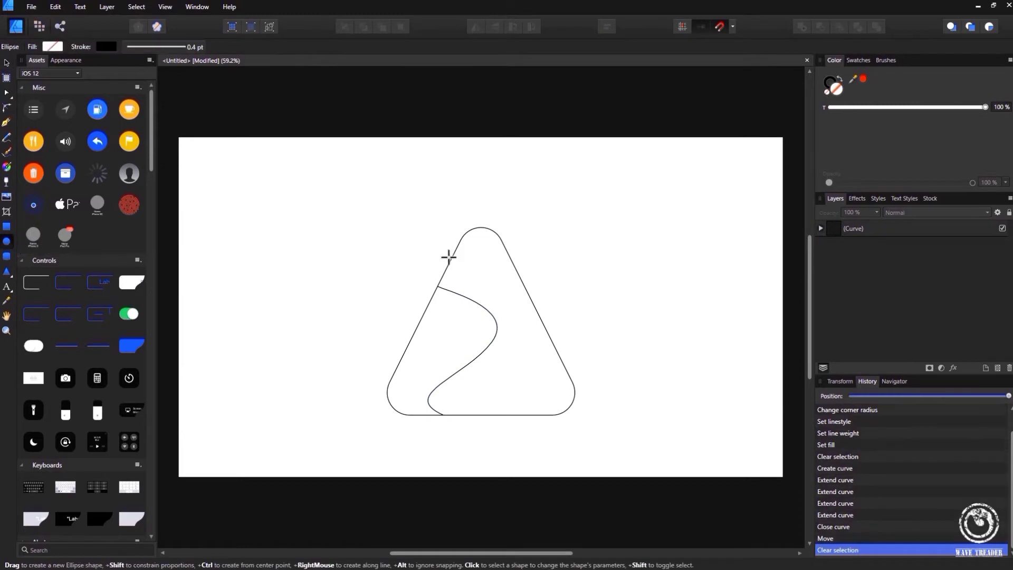
pyautogui.moveTo(427, 194); pyautogui.dragTo(489, 238)
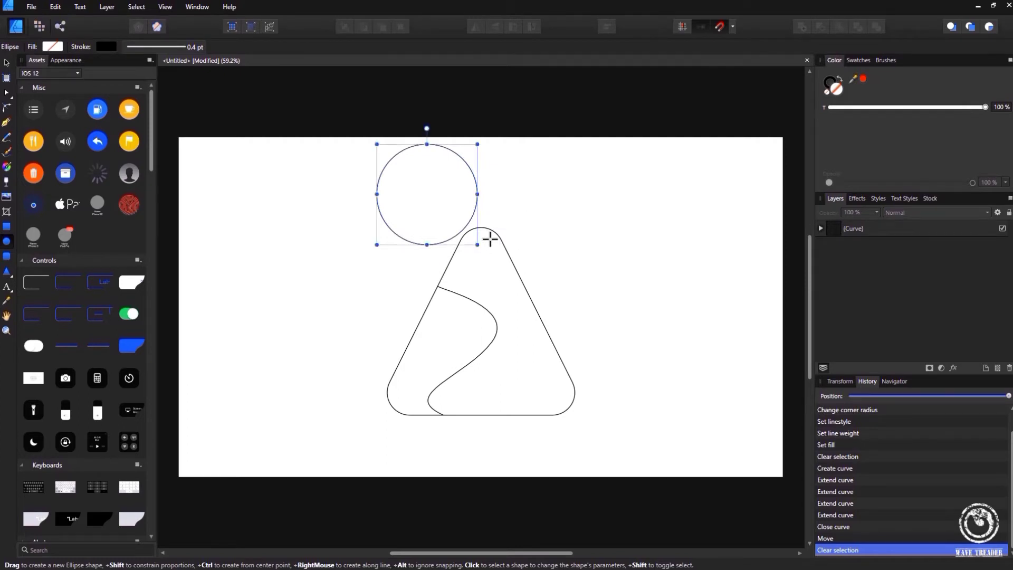
pyautogui.click(7, 62)
pyautogui.moveTo(425, 192); pyautogui.dragTo(514, 227)
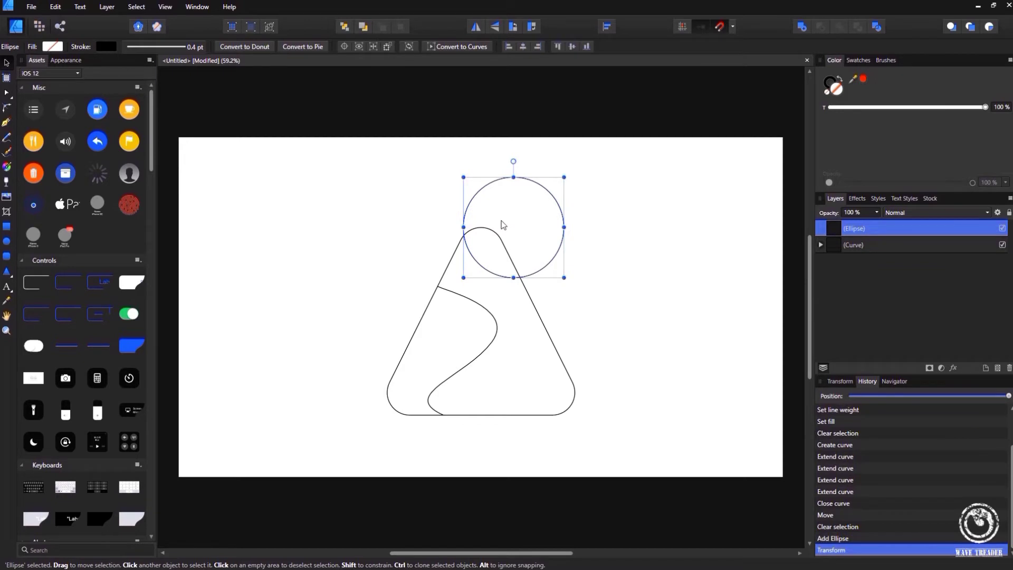
pyautogui.click(503, 224)
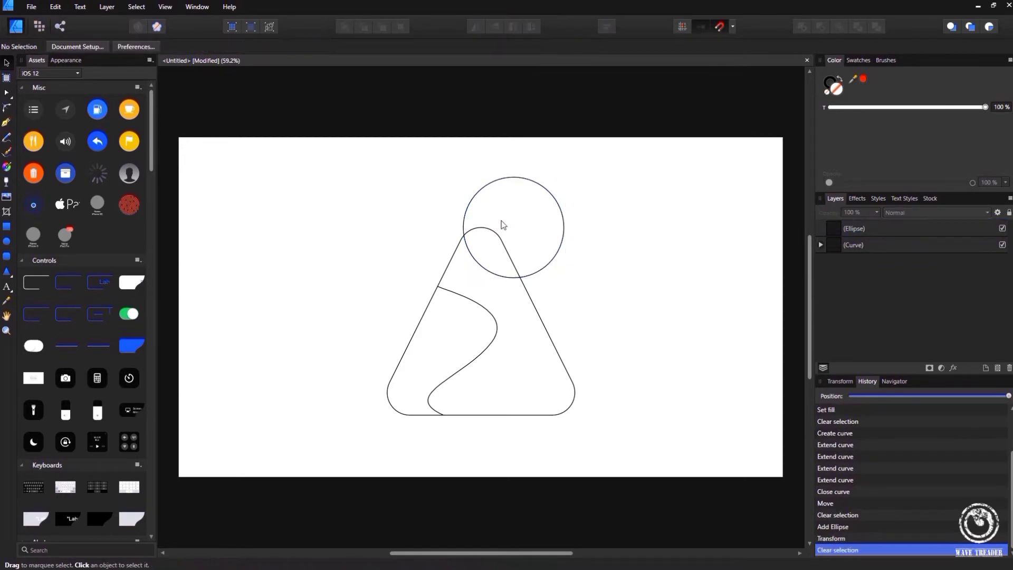
# - Duplicate the circle onto the triangle's lower-right corner and nest both circles in the triangle layer so they are clipped
pyautogui.click(564, 236)
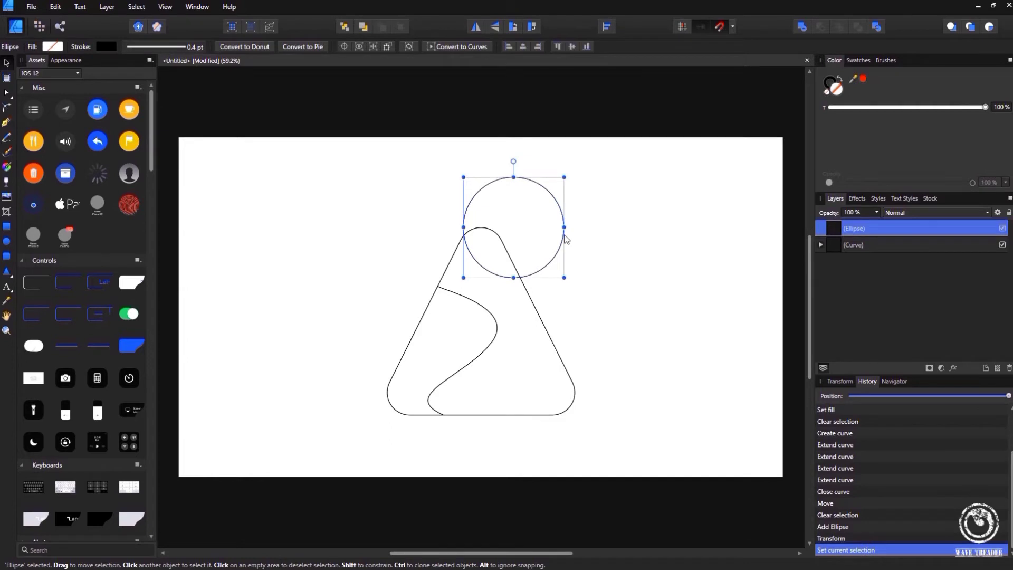
pyautogui.hotkey('ctrl', 'v')
pyautogui.moveTo(528, 229); pyautogui.dragTo(588, 386)
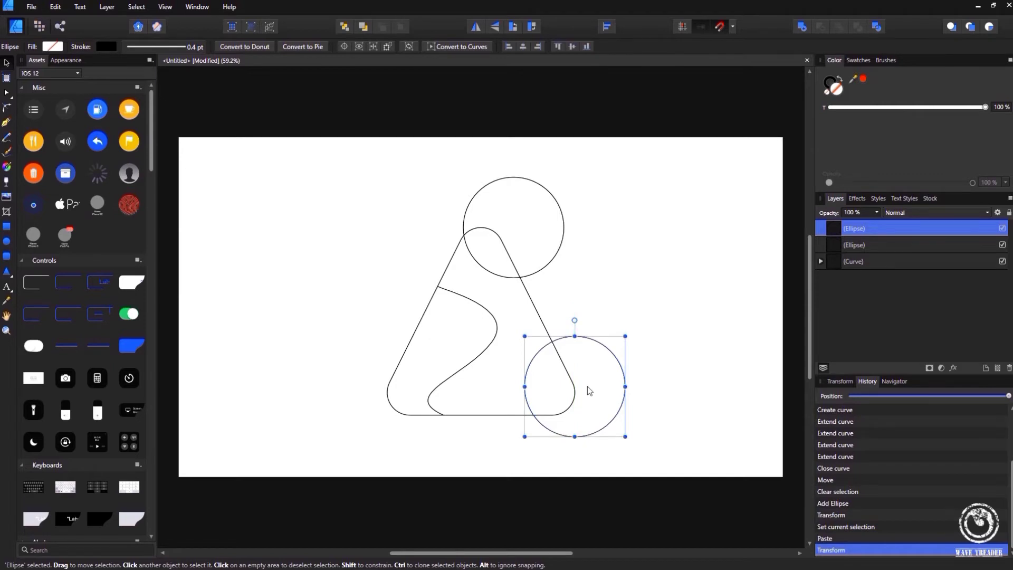
pyautogui.moveTo(893, 230); pyautogui.dragTo(885, 248)
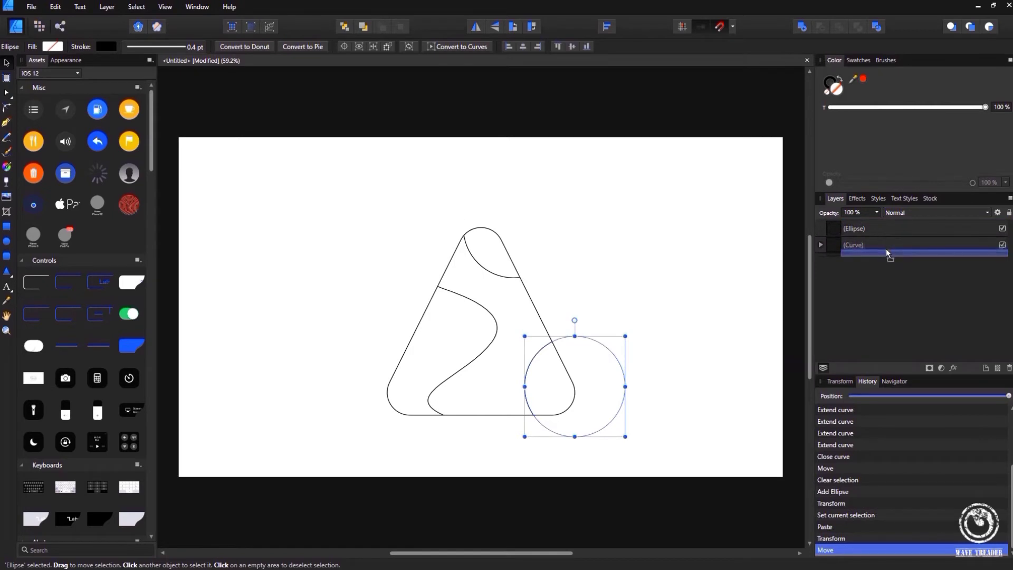
pyautogui.click(668, 268)
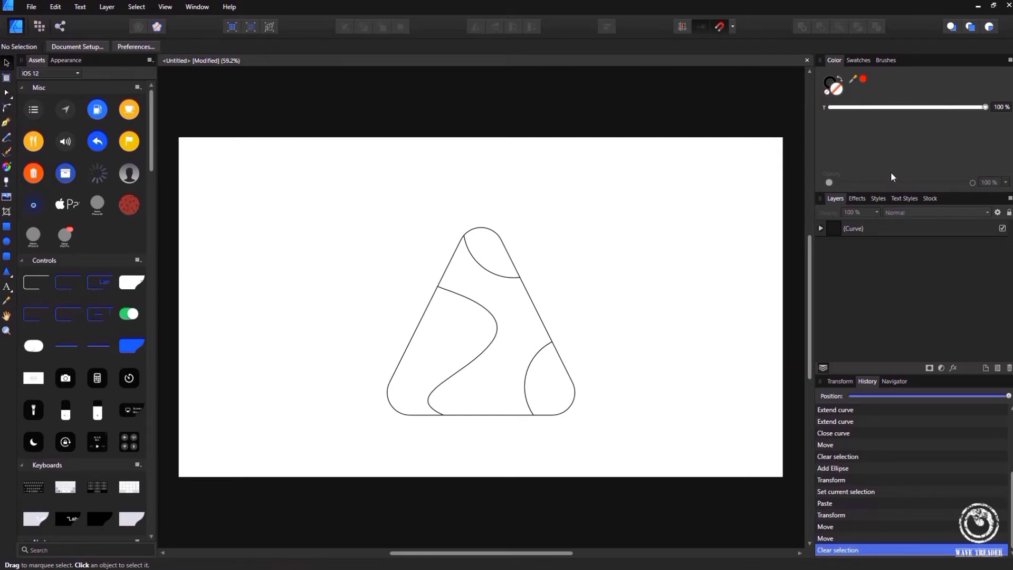
# - Fill the parent triangle curve with an orange swatch from the PANTONE Goe uncoated palette
pyautogui.click(821, 228)
pyautogui.click(860, 228)
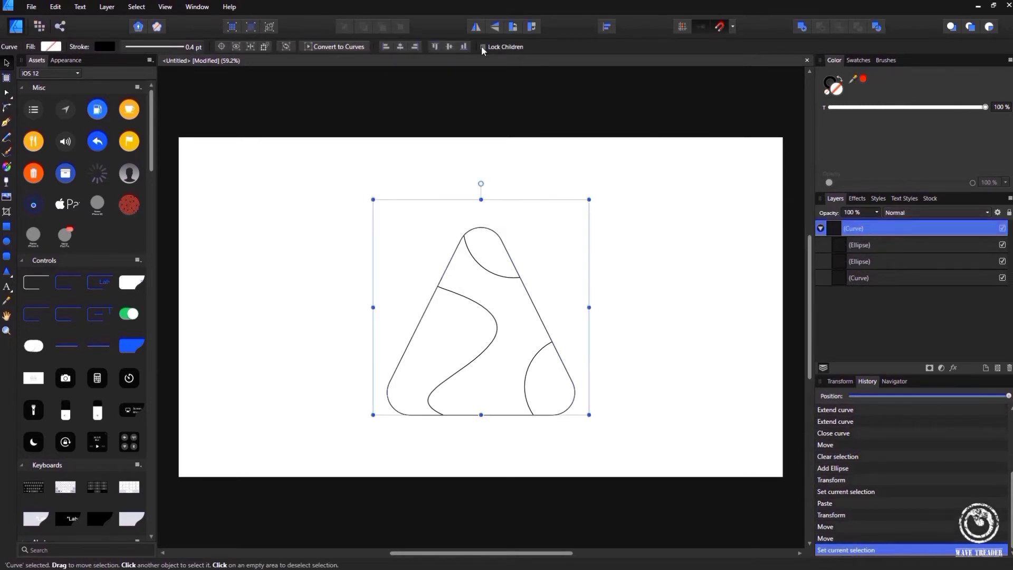
pyautogui.click(857, 60)
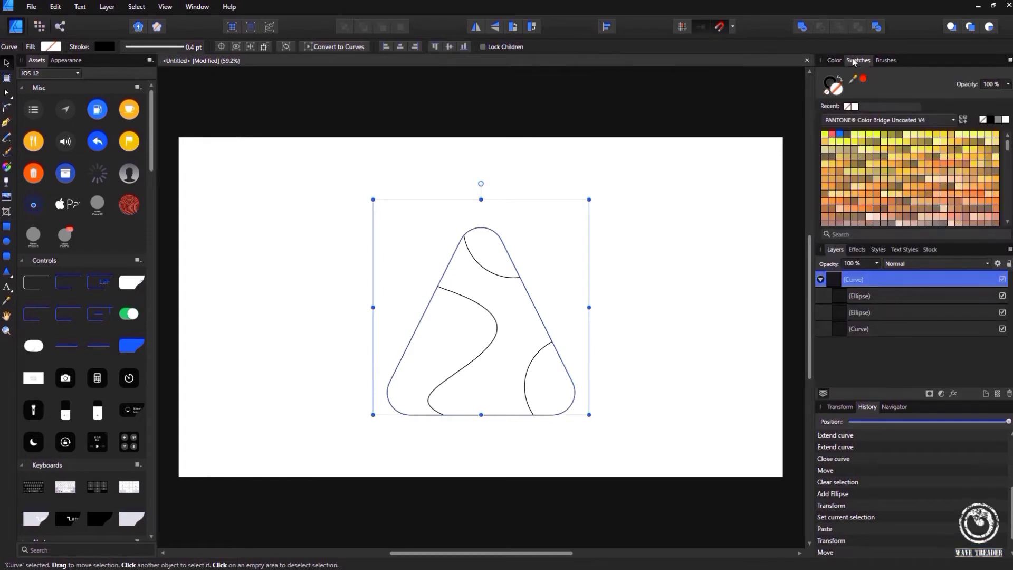
pyautogui.click(884, 121)
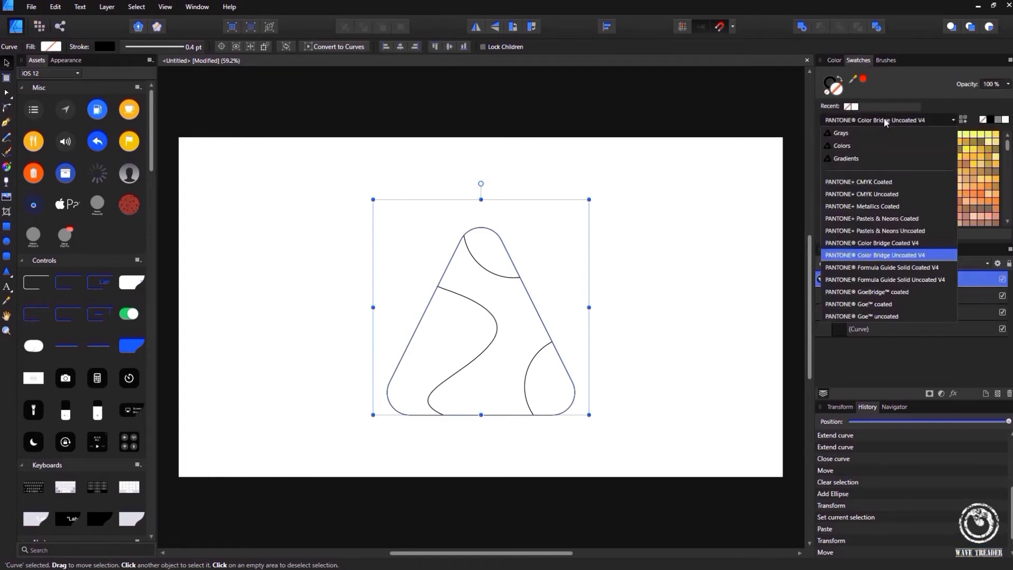
pyautogui.click(878, 316)
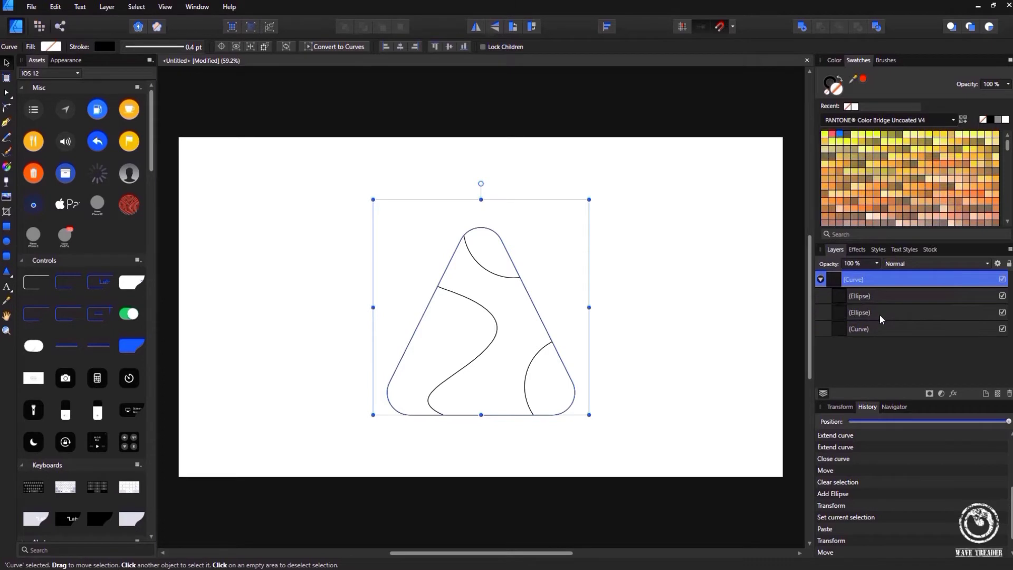
pyautogui.click(920, 191)
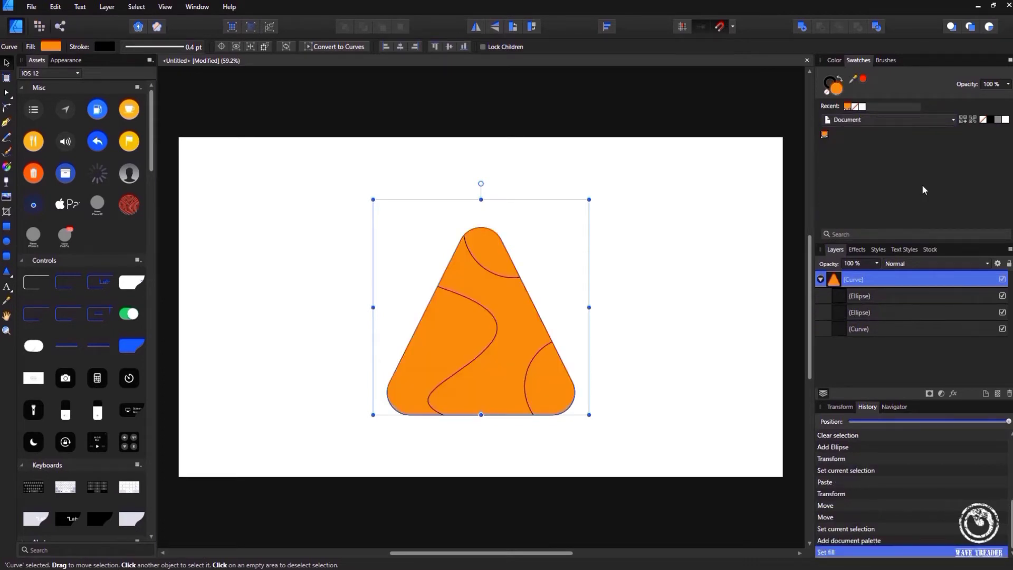
# - Apply a diagonal linear gradient to the triangle from upper left to lower right, with its start colour set to white (RGB 255, 255, 255)
pyautogui.click(7, 168)
pyautogui.moveTo(387, 235); pyautogui.dragTo(579, 414)
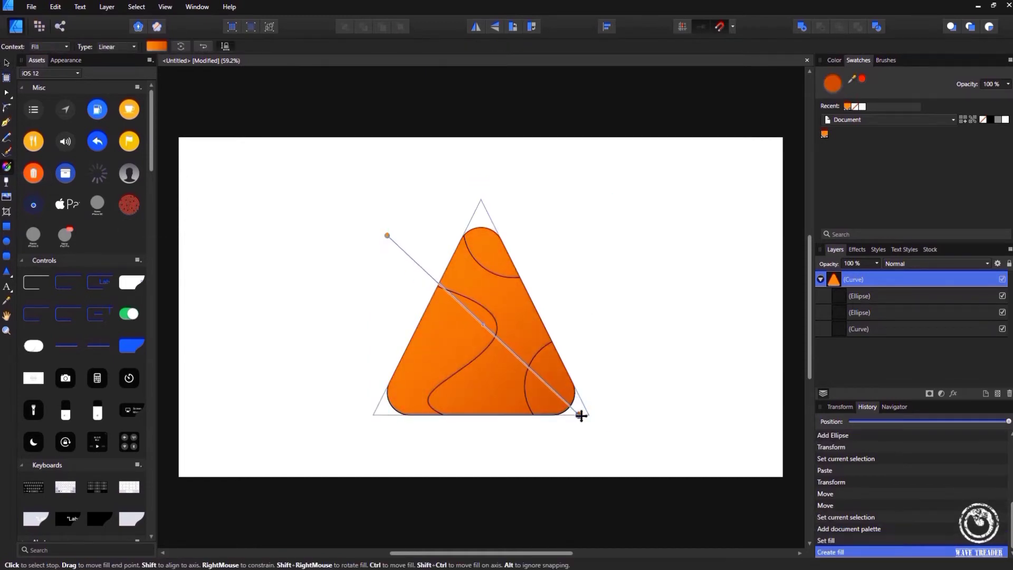
pyautogui.click(156, 46)
pyautogui.click(114, 159)
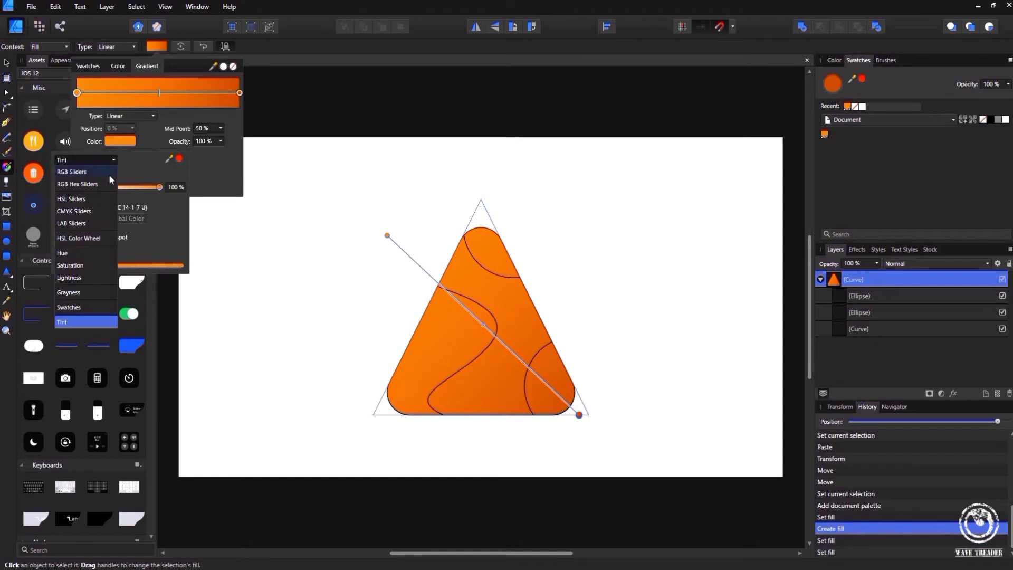
pyautogui.click(109, 174)
pyautogui.moveTo(104, 224); pyautogui.dragTo(79, 216)
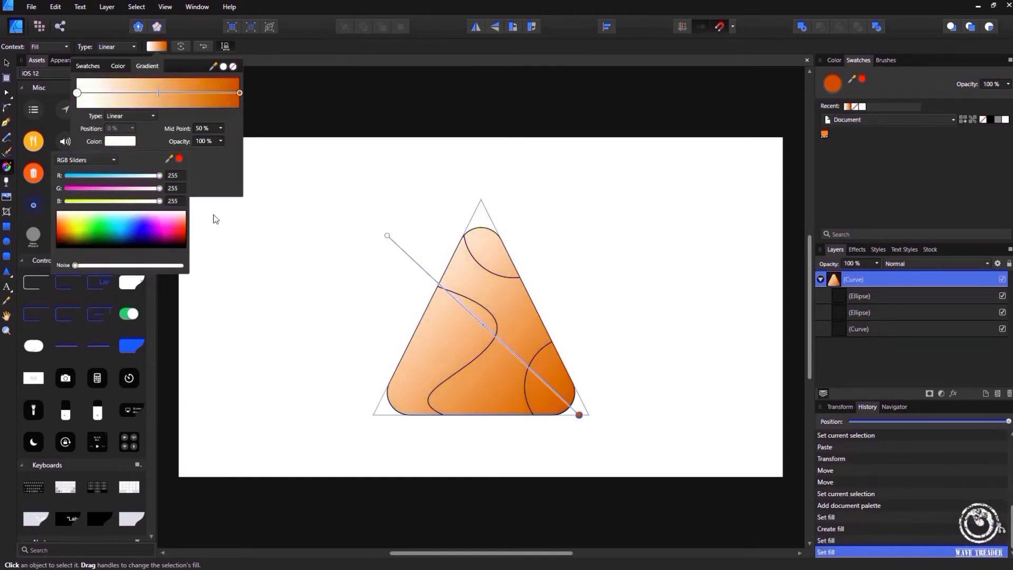
# - Fill the nested S-shaped curve with a teal blue from PANTONE+ Metallics Coated and add a linear gradient from upper right to lower left
pyautogui.click(880, 328)
pyautogui.click(861, 119)
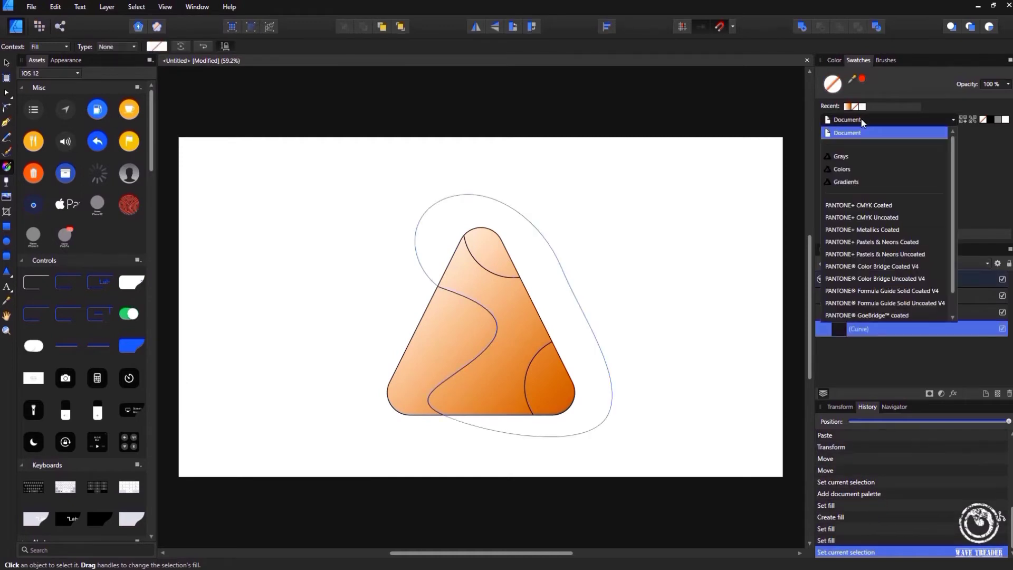
pyautogui.click(861, 167)
pyautogui.click(913, 156)
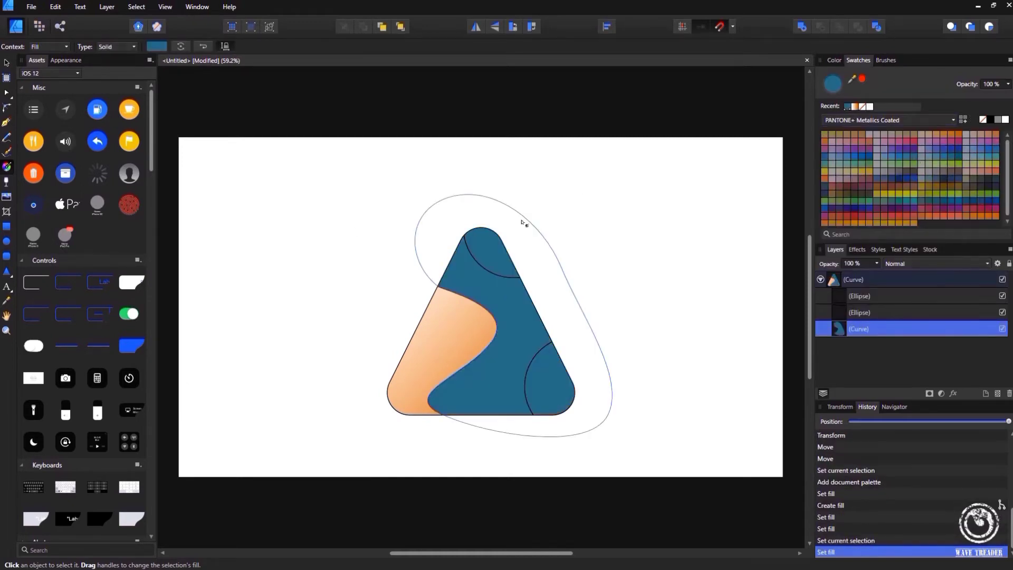
pyautogui.moveTo(625, 250); pyautogui.dragTo(354, 396)
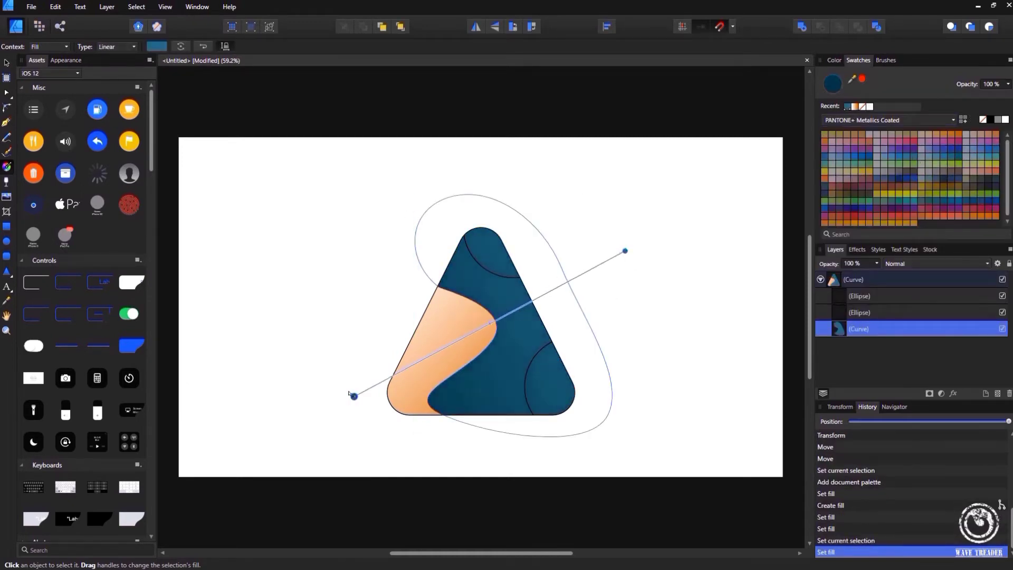
# - Fill the lower-right circle with bright blue from PANTONE Color Bridge Uncoated V4 and add a diagonal gradient towards its lower right
pyautogui.click(900, 311)
pyautogui.click(888, 120)
pyautogui.click(867, 151)
pyautogui.click(839, 134)
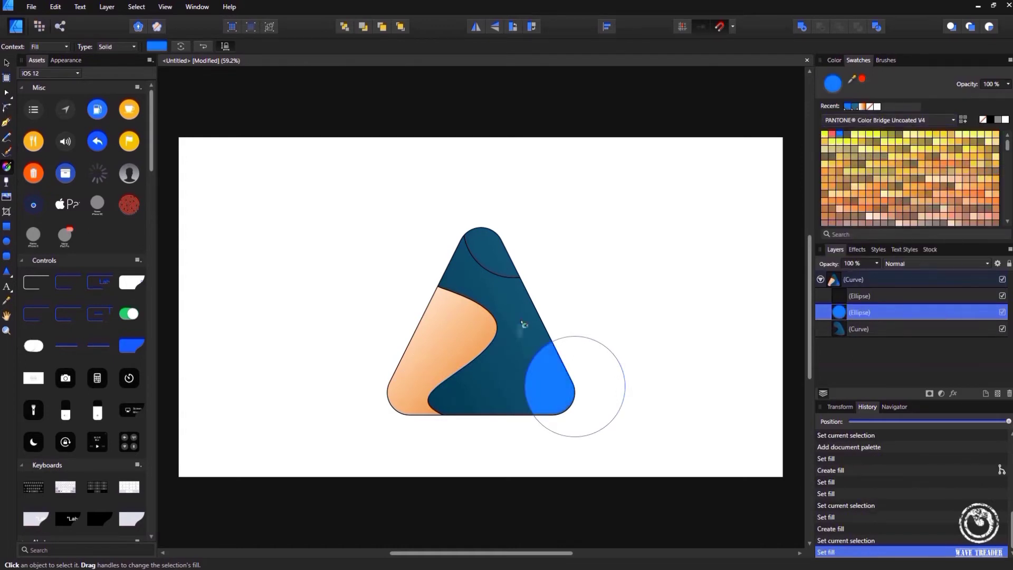
pyautogui.moveTo(523, 326); pyautogui.dragTo(570, 408)
# - Fill the top circle with a yellow swatch and add a diagonal gradient towards its lower right
pyautogui.click(898, 295)
pyautogui.click(840, 141)
pyautogui.moveTo(458, 227); pyautogui.dragTo(513, 258)
# - Remove the outline from the triangle, the yellow circle, the blue circle and the teal S-shaped curve
pyautogui.click(7, 62)
pyautogui.click(372, 236)
pyautogui.click(876, 279)
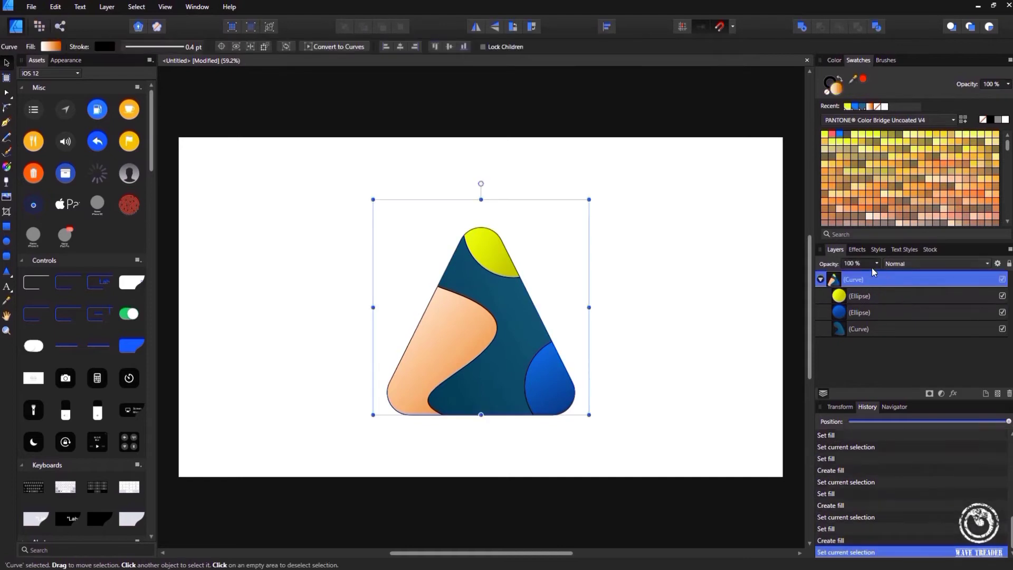
pyautogui.click(865, 296)
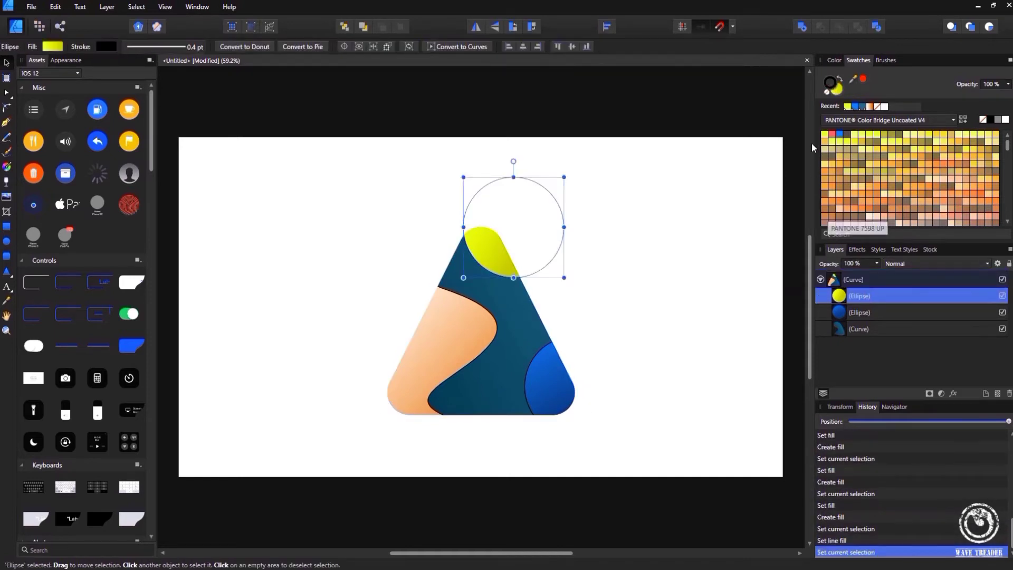
pyautogui.click(862, 312)
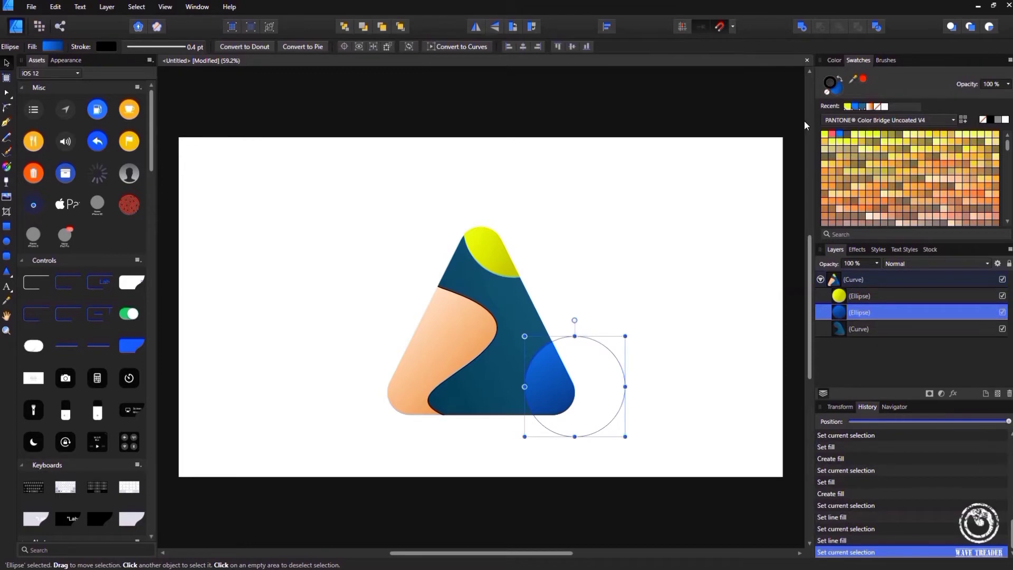
pyautogui.click(826, 93)
pyautogui.click(874, 330)
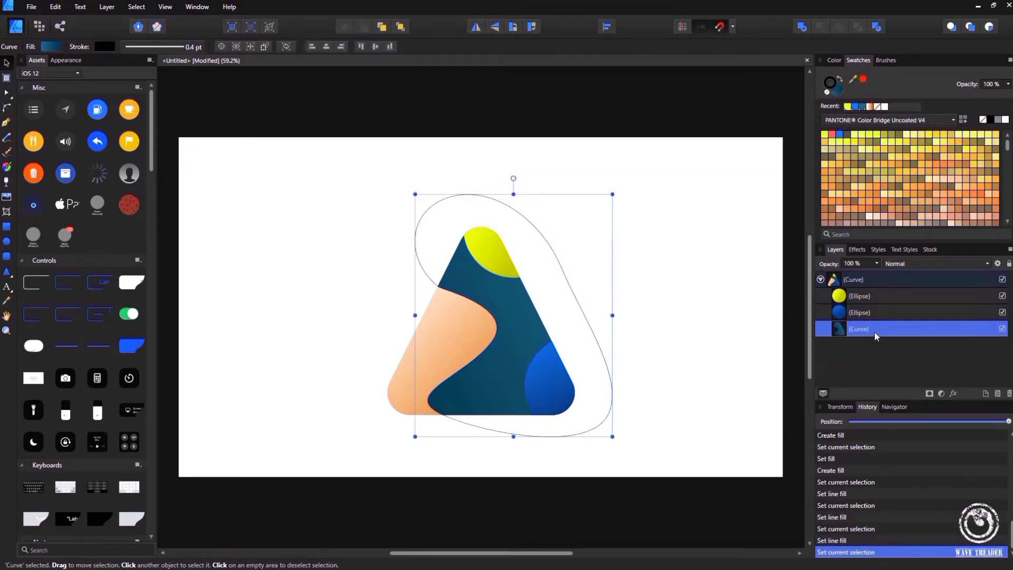
pyautogui.click(826, 92)
pyautogui.click(722, 232)
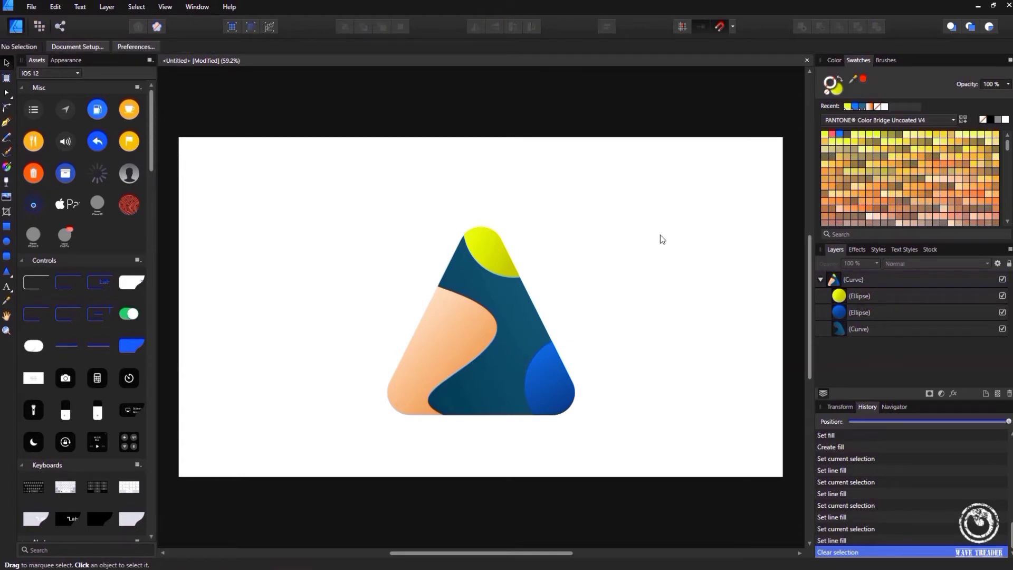
# - Add a 3D layer effect to the whole triangle with a radius of 16.7 px
pyautogui.click(521, 348)
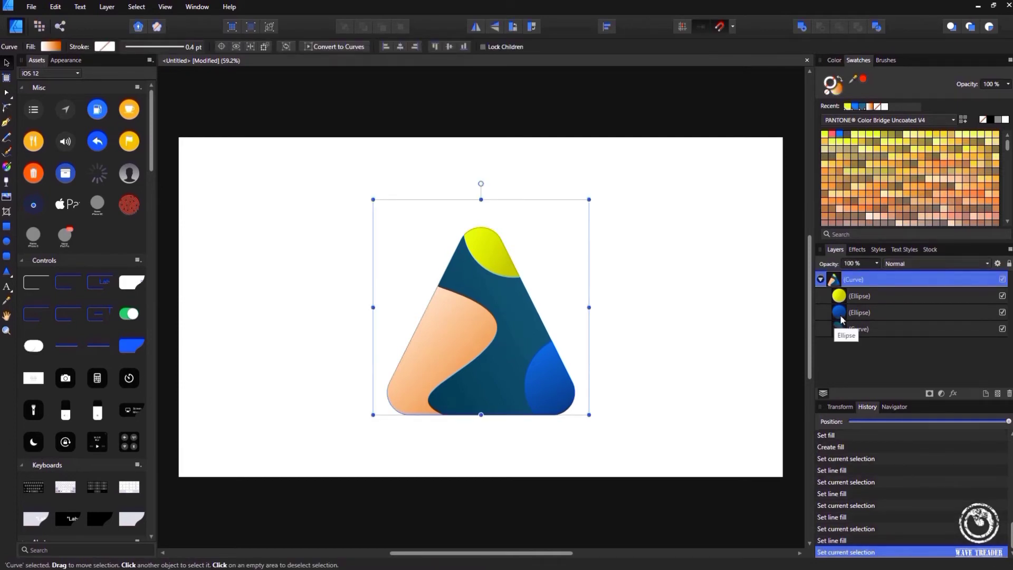
pyautogui.click(858, 250)
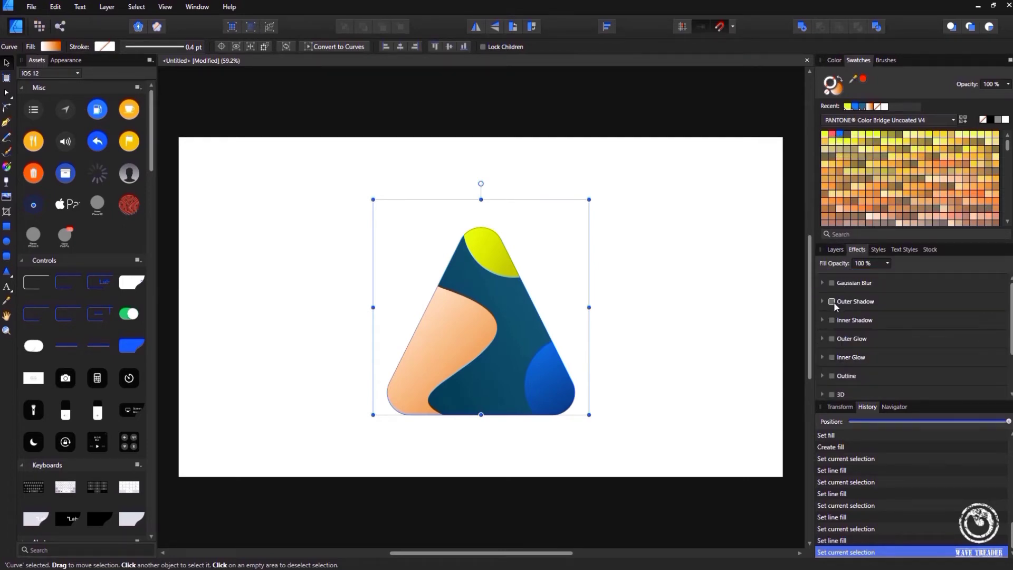
pyautogui.click(831, 394)
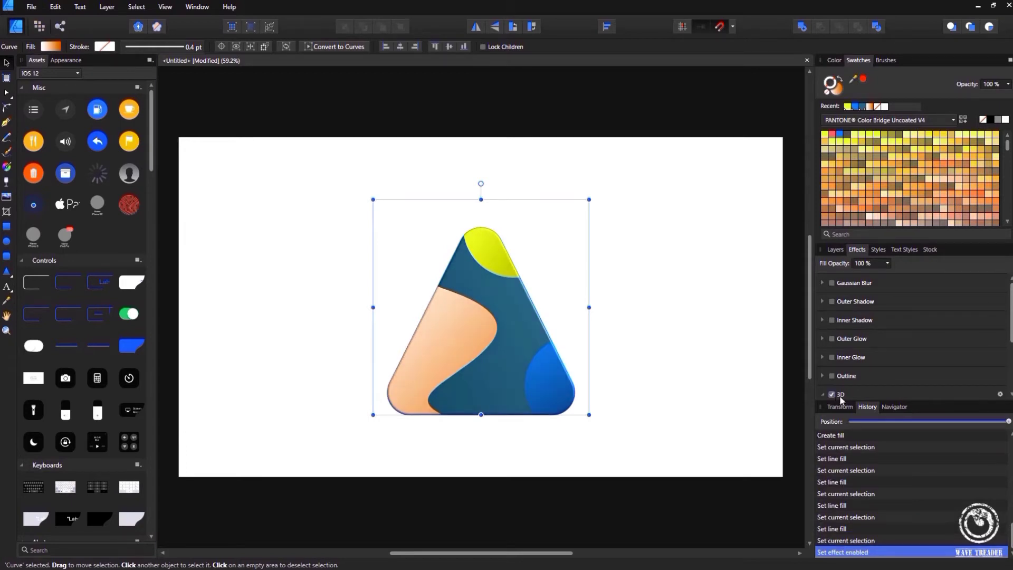
pyautogui.scroll(-3, 857, 379)
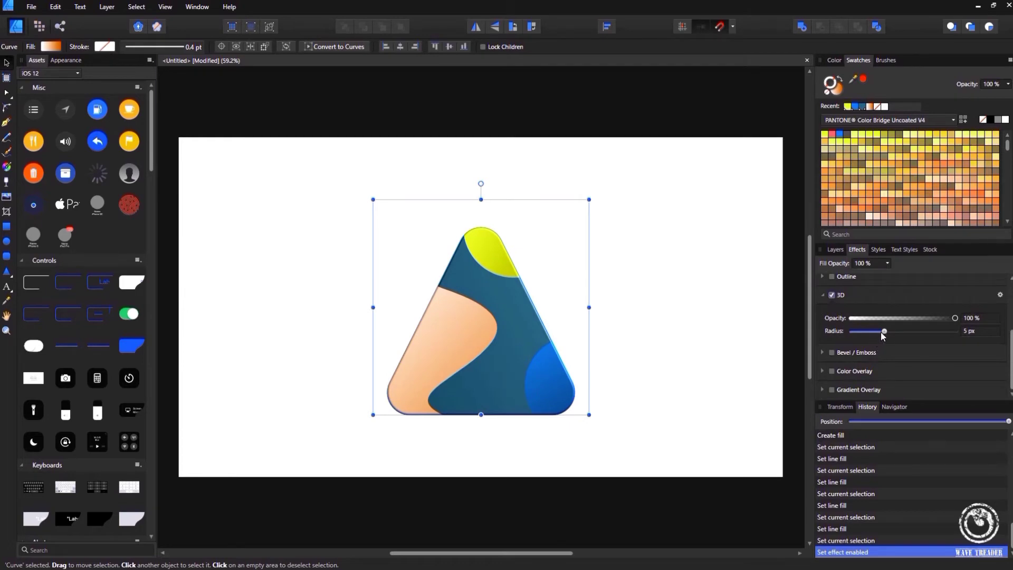
pyautogui.moveTo(897, 332); pyautogui.dragTo(903, 335)
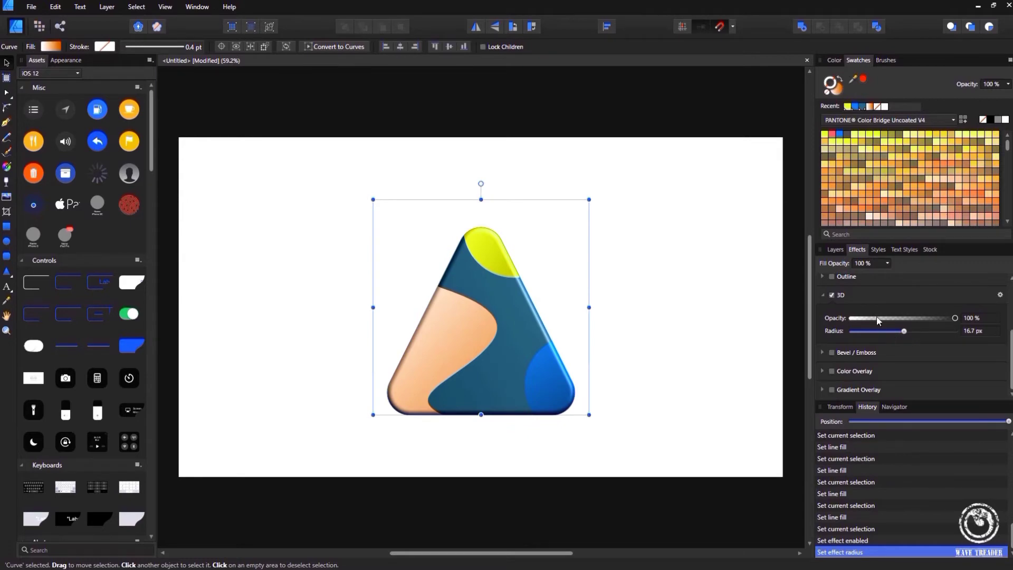
pyautogui.click(823, 296)
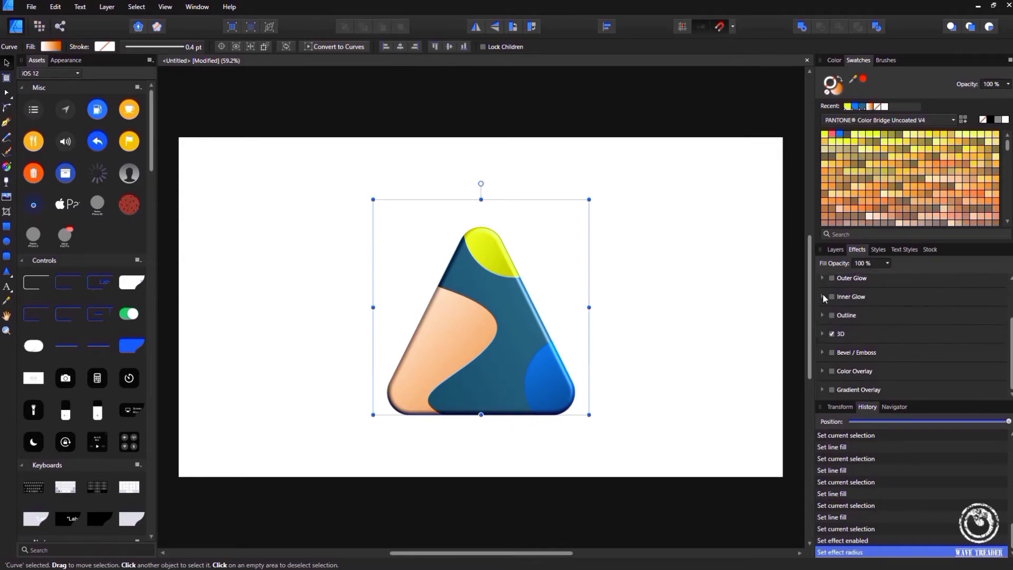
# - Add a Bevel / Emboss effect of type Emboss to the teal S-shaped curve, with 57 % opacity and a 5.7 px radius
pyautogui.click(835, 249)
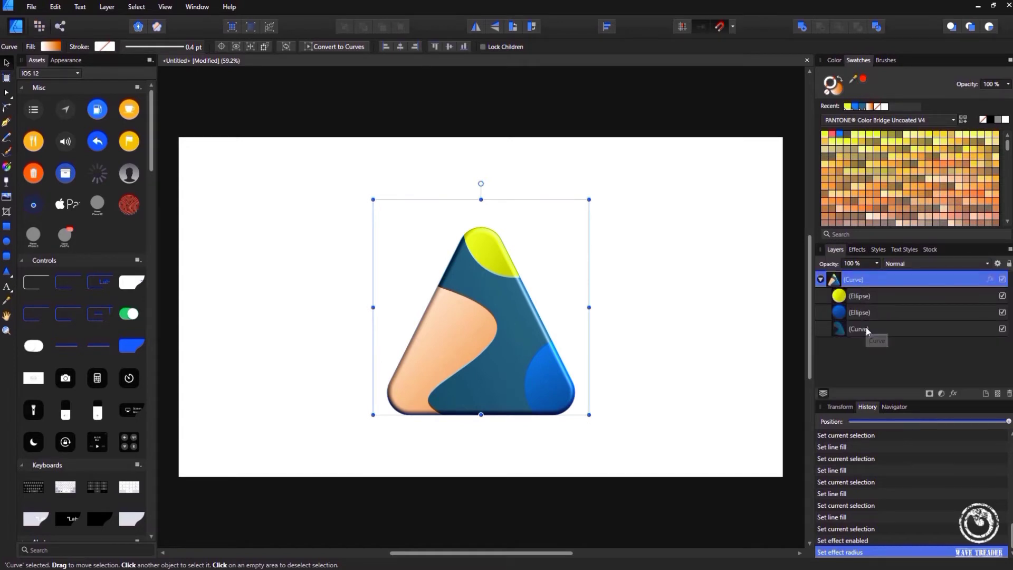
pyautogui.click(866, 327)
pyautogui.click(856, 250)
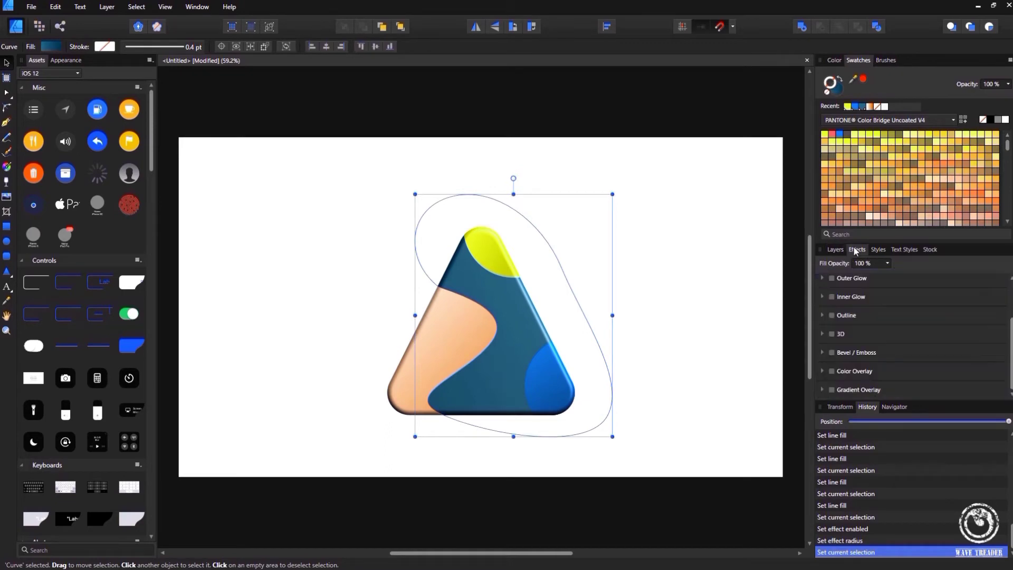
pyautogui.click(832, 353)
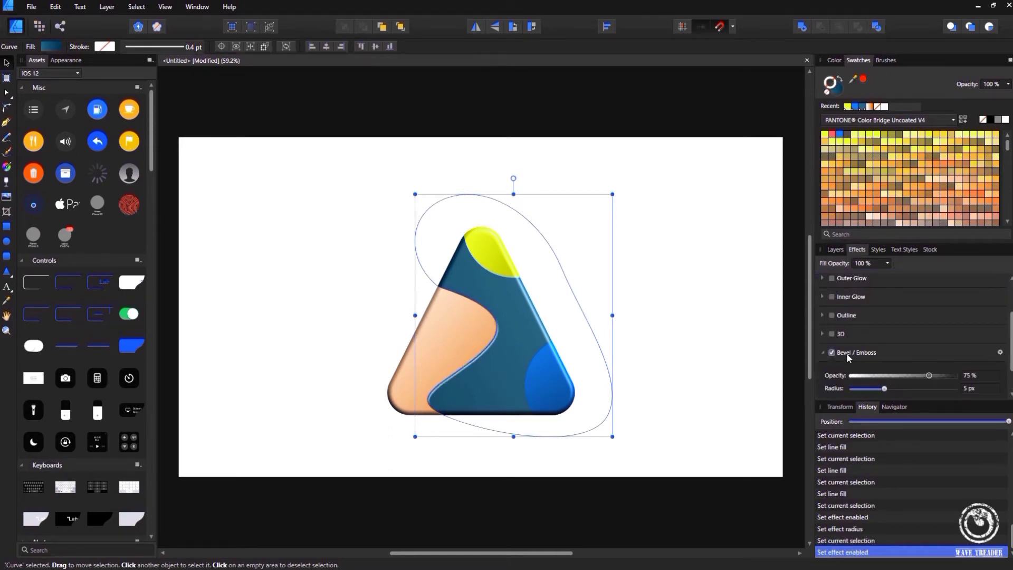
pyautogui.scroll(-1, 860, 357)
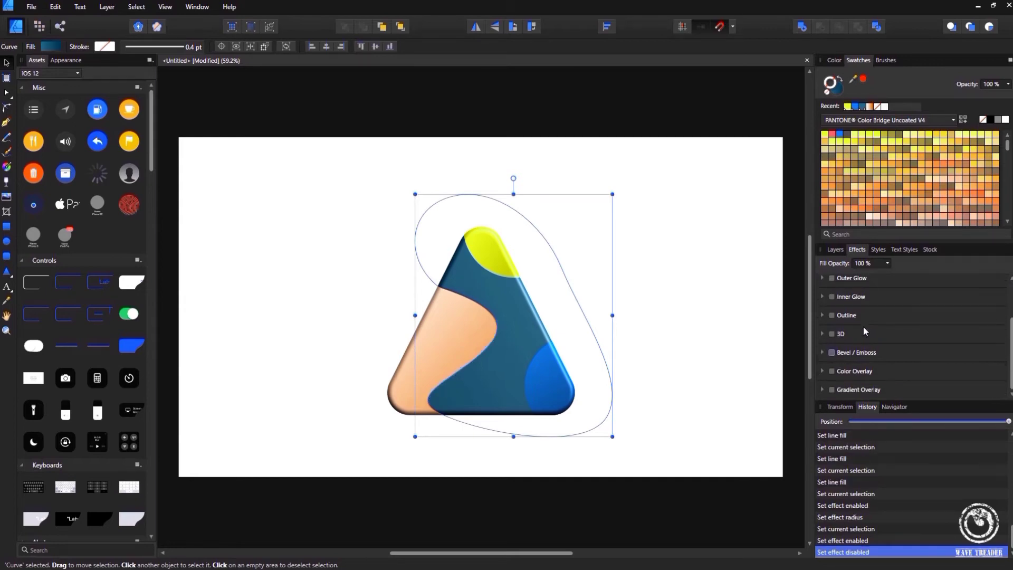
pyautogui.click(831, 352)
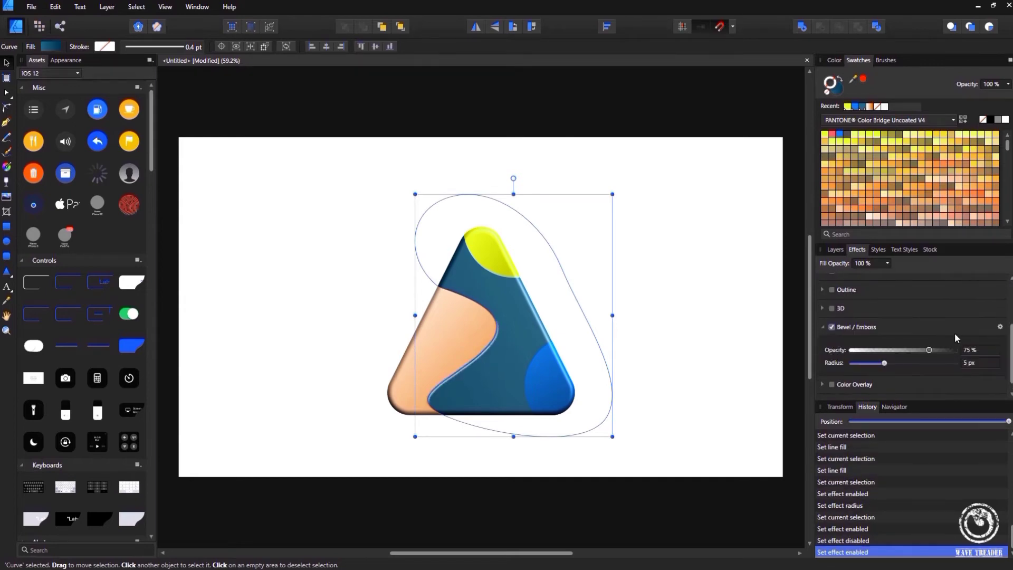
pyautogui.click(999, 327)
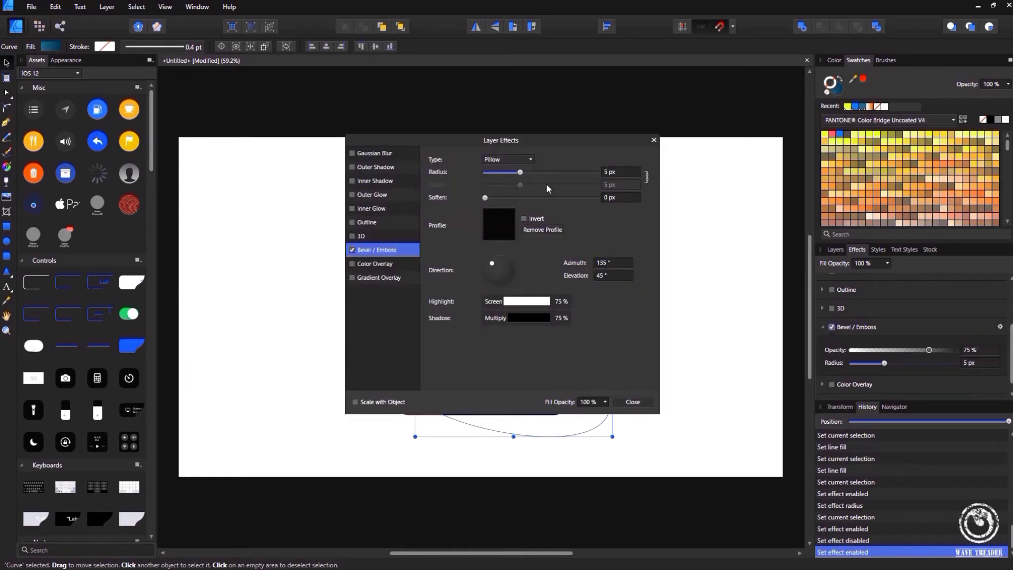
pyautogui.click(523, 160)
pyautogui.click(496, 196)
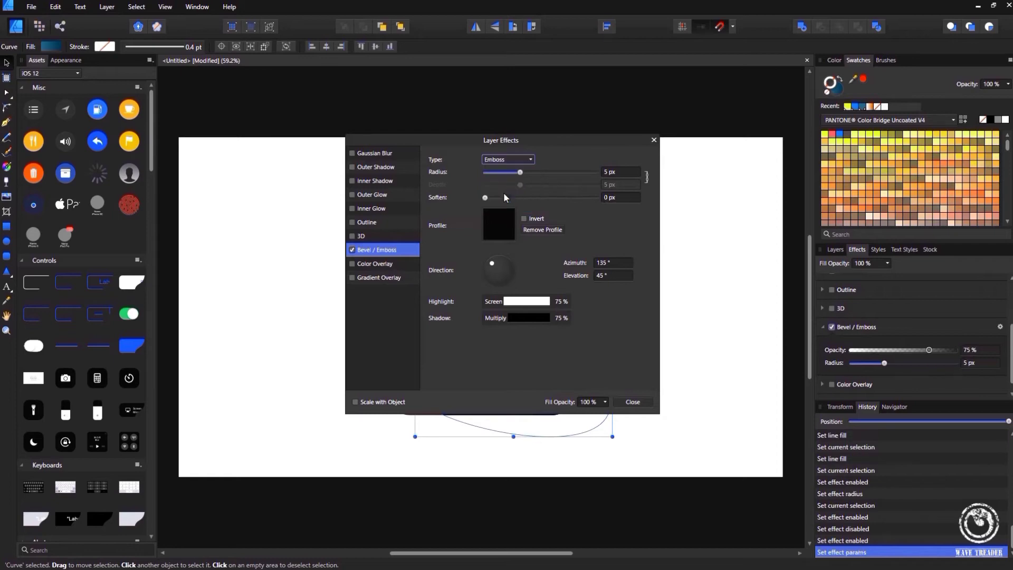
pyautogui.click(632, 402)
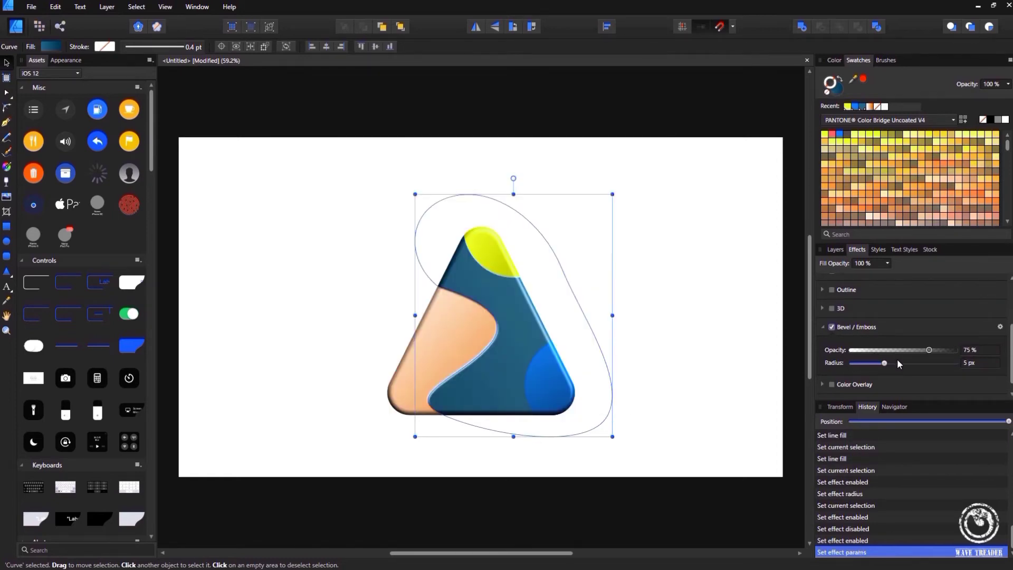
pyautogui.moveTo(928, 350); pyautogui.dragTo(888, 365)
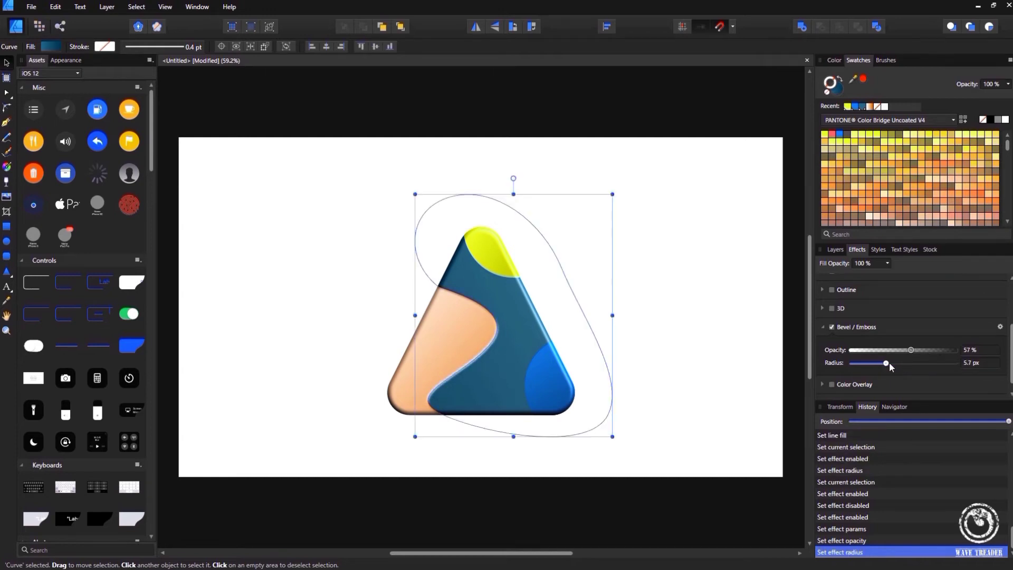
pyautogui.click(713, 349)
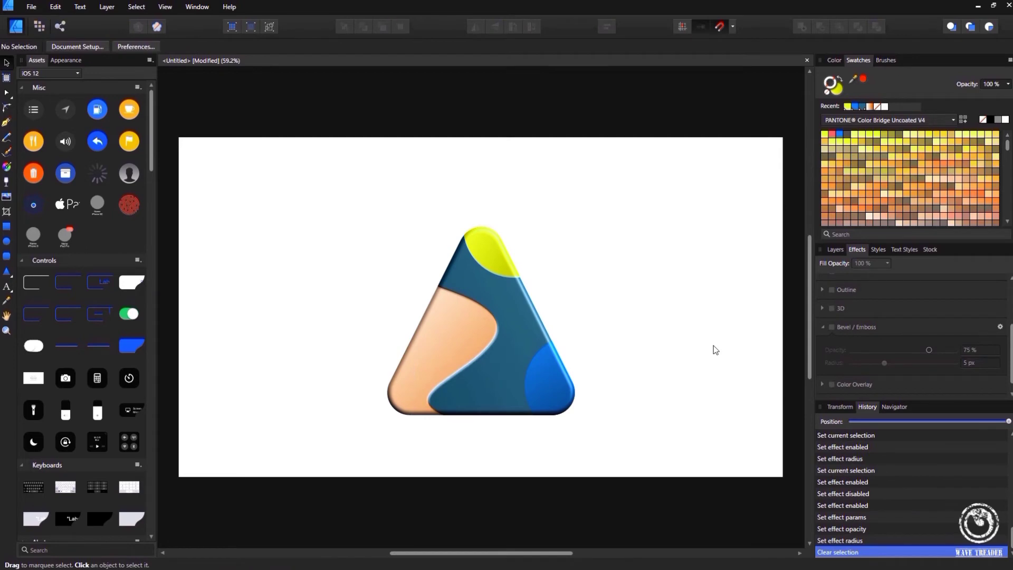
# - Enable the Bevel / Emboss effect on the blue circle in the triangle's lower-right corner
pyautogui.click(835, 250)
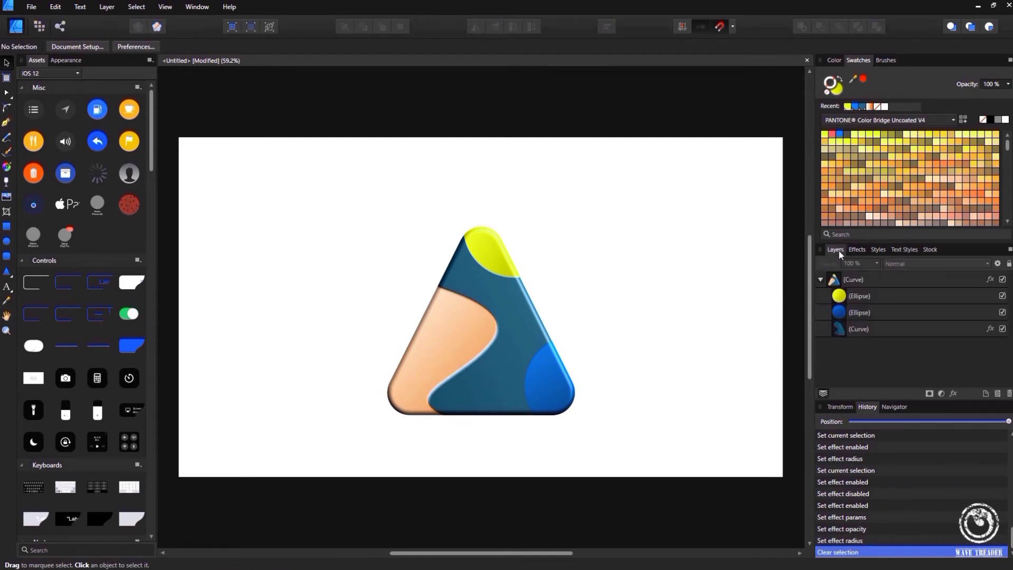
pyautogui.click(858, 310)
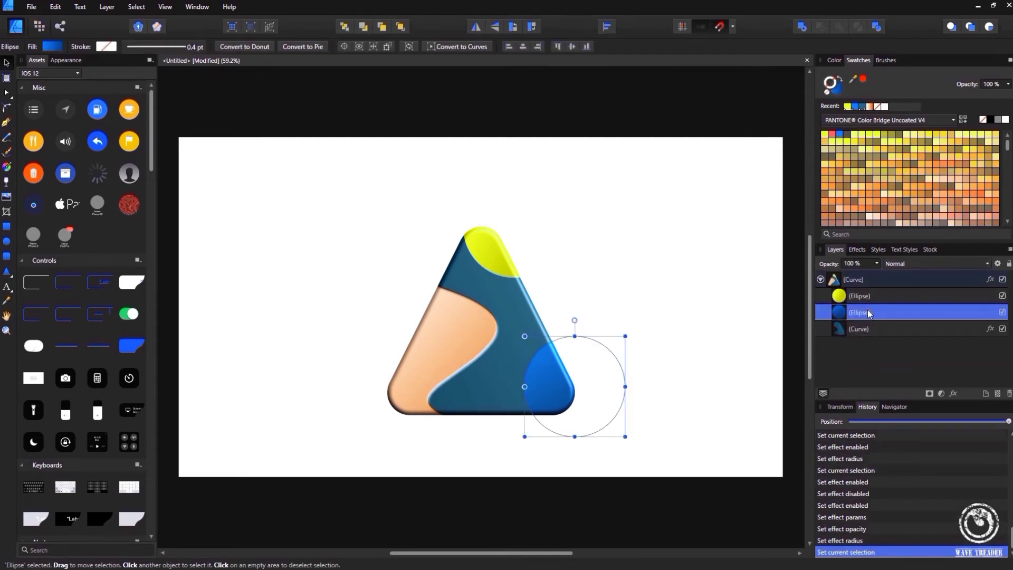
pyautogui.click(858, 252)
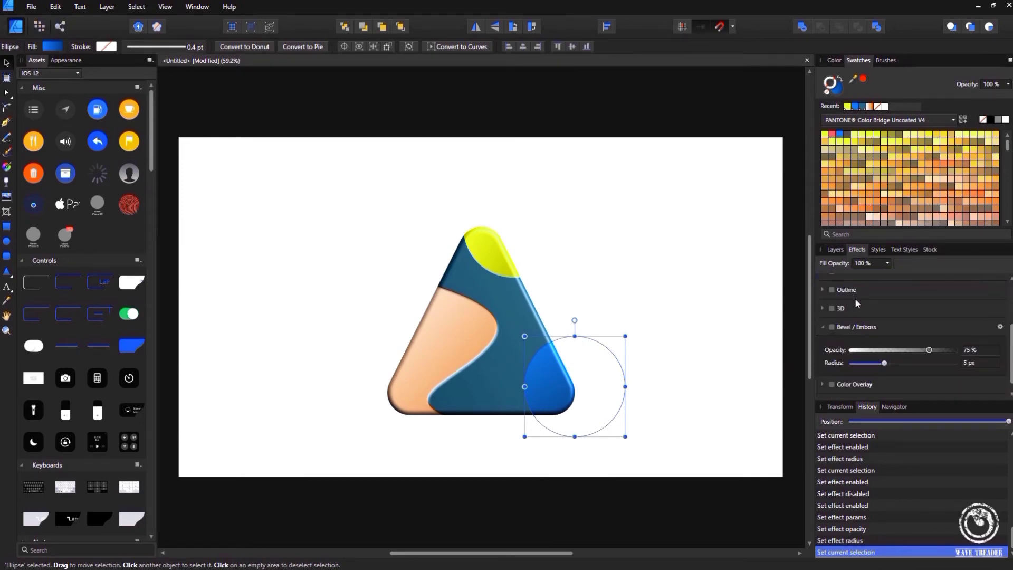
pyautogui.scroll(-1, 854, 299)
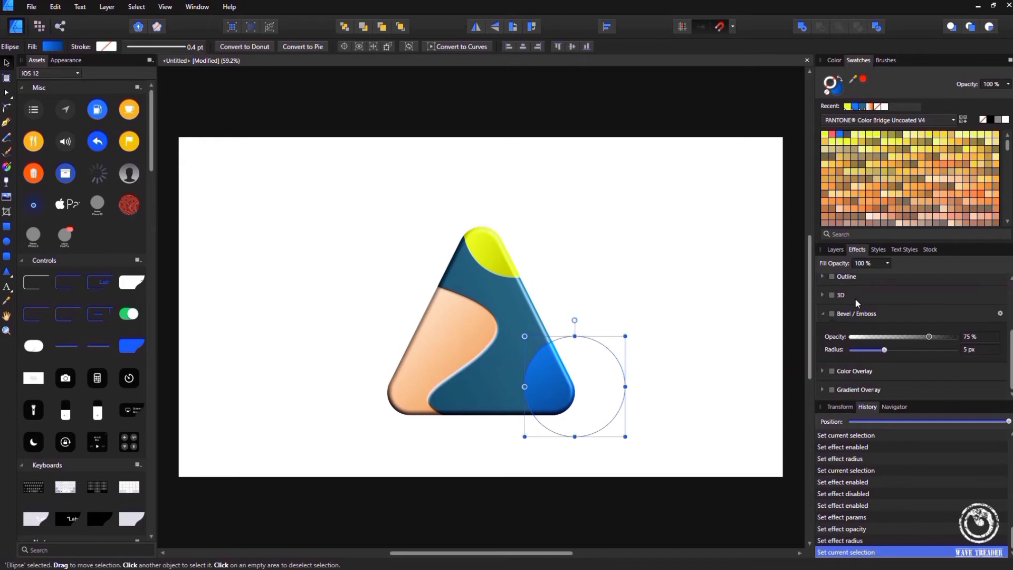
pyautogui.click(831, 314)
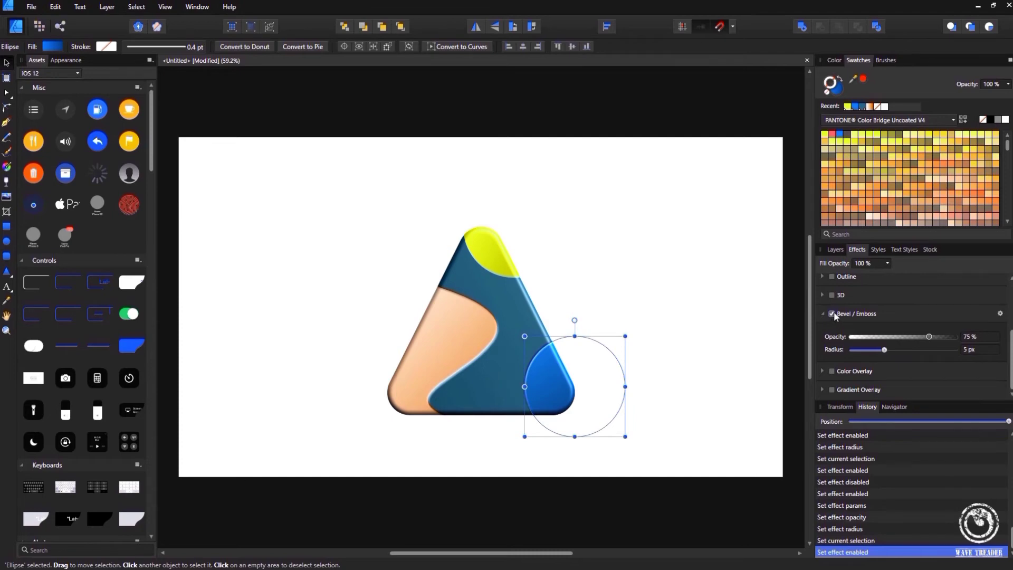
# - Enable the Bevel / Emboss effect on the yellow circle at the triangle's tip, and clear the selection
pyautogui.click(833, 250)
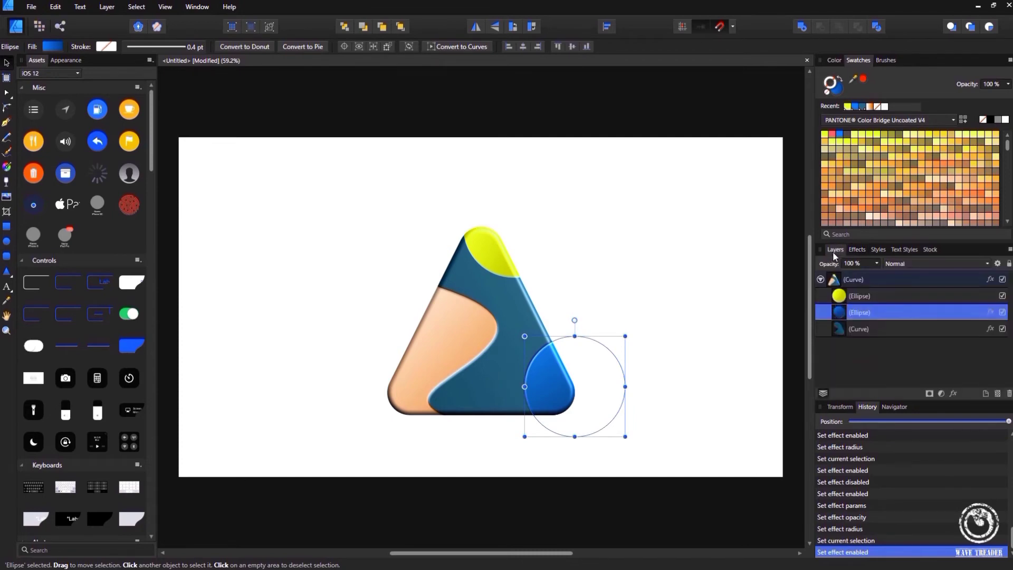
pyautogui.click(865, 295)
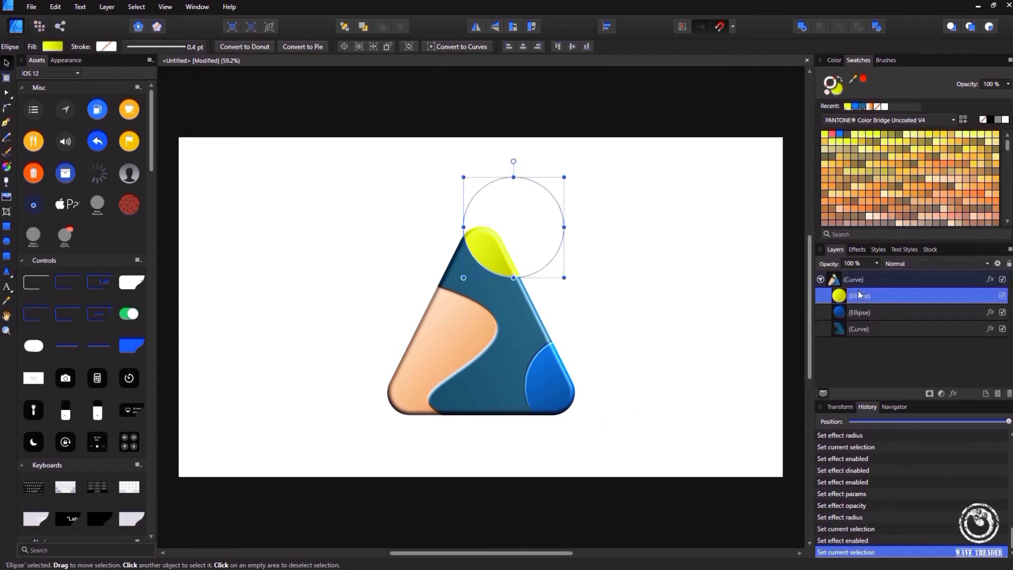
pyautogui.click(856, 249)
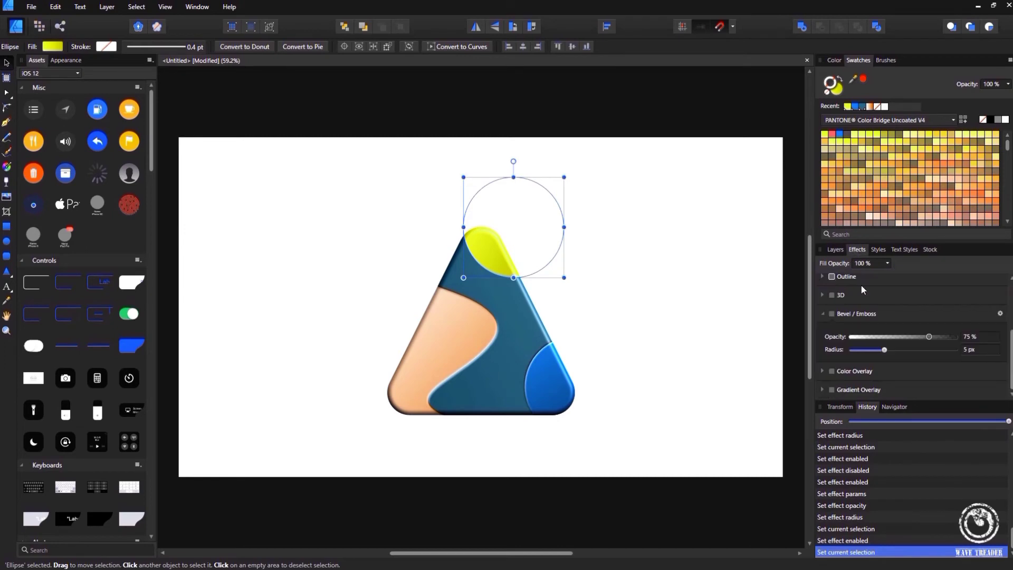
pyautogui.click(831, 314)
pyautogui.click(755, 324)
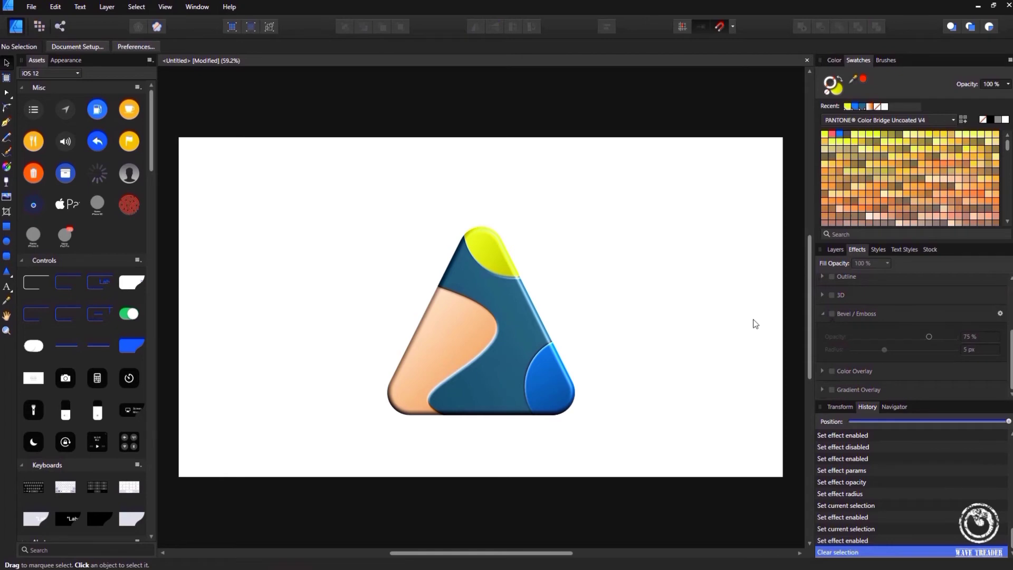
# - Switch the triangle's fill setting from opacity to noise and add about 27 % noise
pyautogui.click(836, 248)
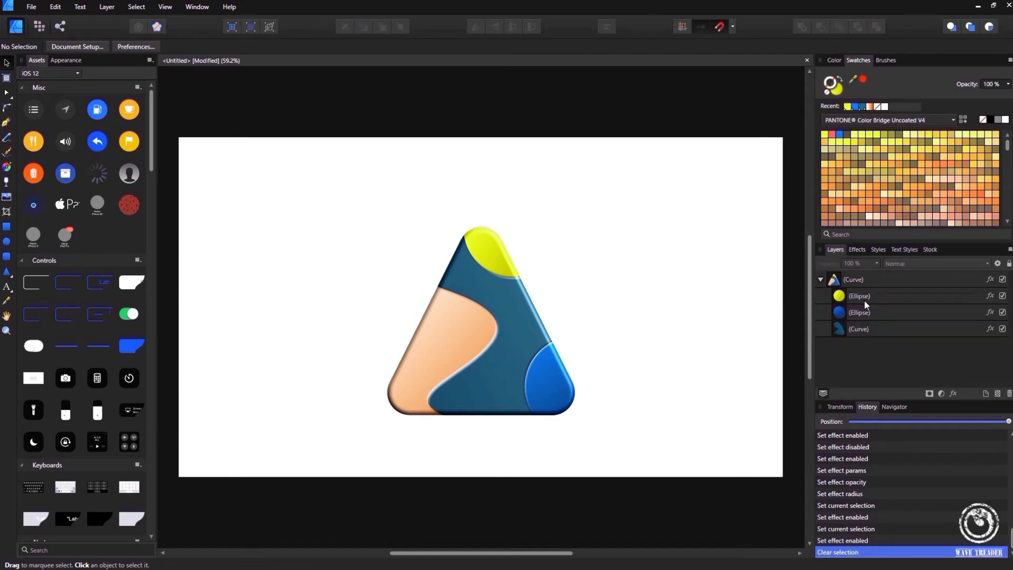
pyautogui.click(869, 279)
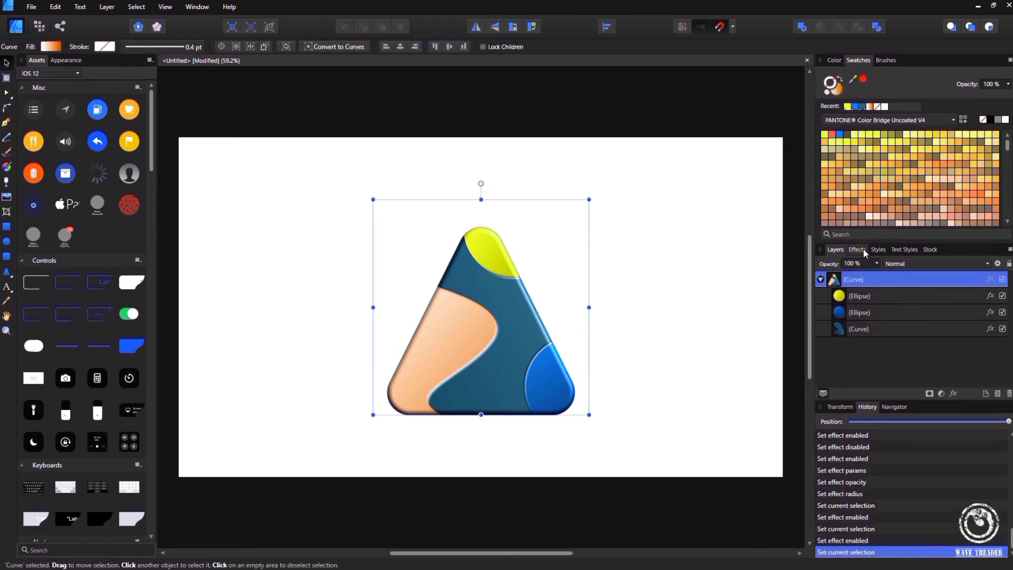
pyautogui.click(833, 61)
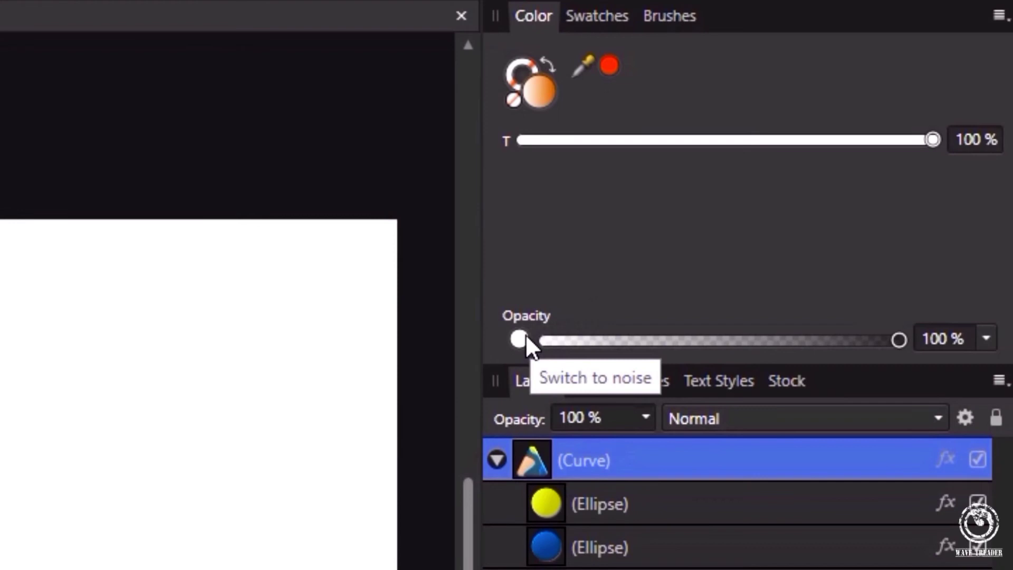
pyautogui.click(524, 338)
pyautogui.moveTo(543, 339); pyautogui.dragTo(644, 338)
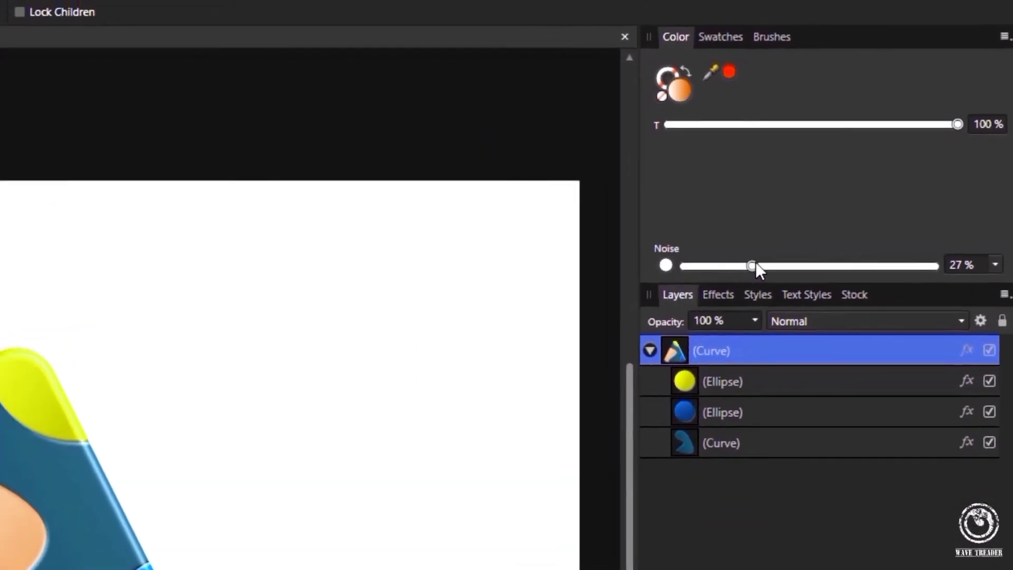
pyautogui.moveTo(755, 263)
pyautogui.mouseDown()
pyautogui.moveTo(781, 264)
pyautogui.moveTo(760, 261)
pyautogui.mouseUp()
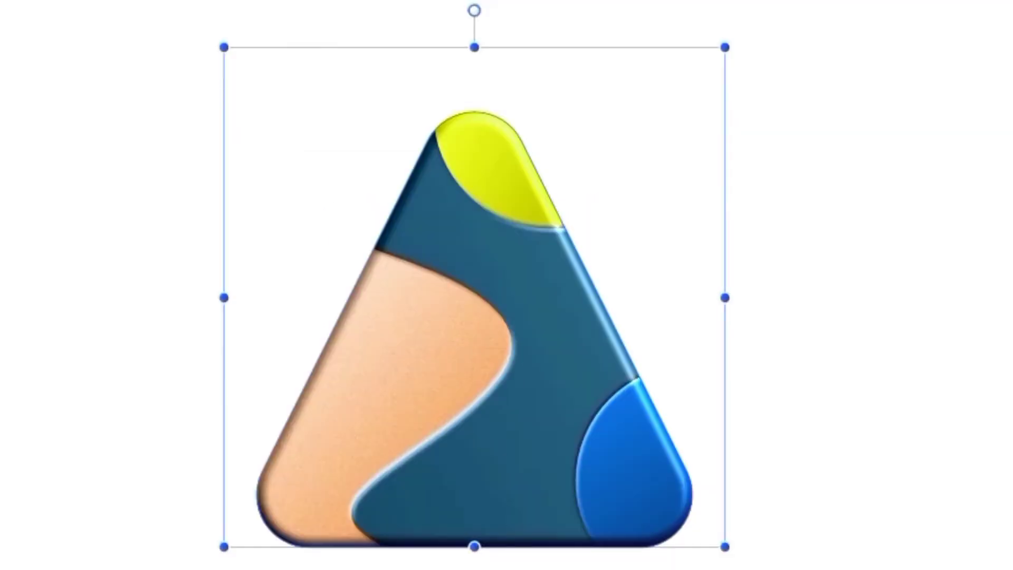
# - Add about 16 % noise to the yellow circle's fill and about 53 % noise to the blue circle's fill
pyautogui.click(496, 174)
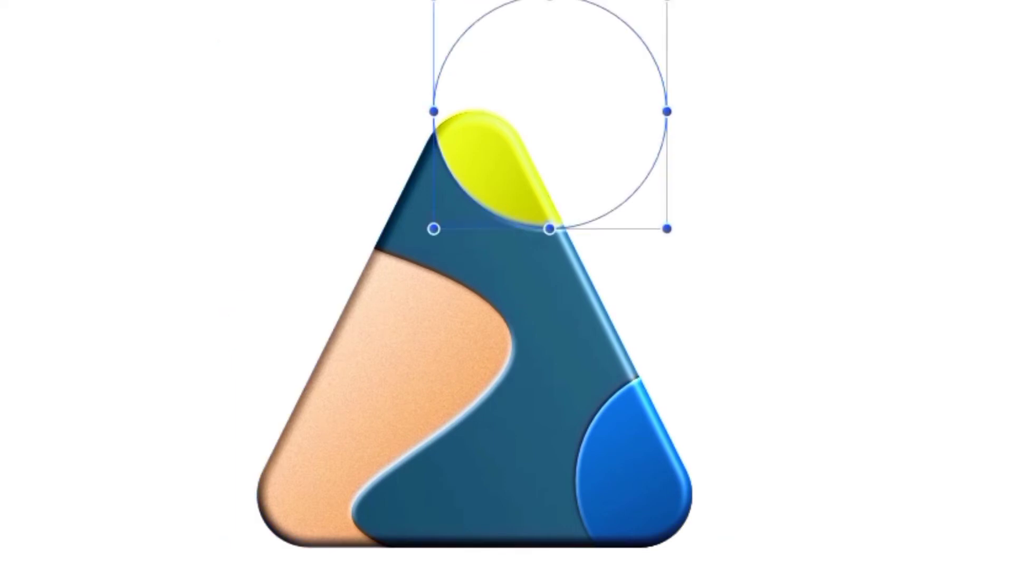
pyautogui.press('Escape')
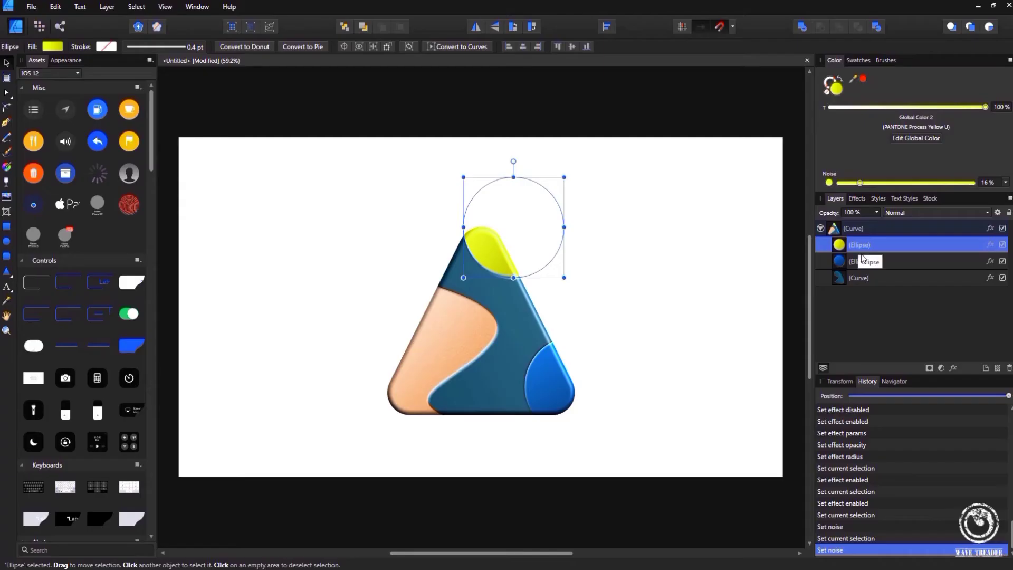
pyautogui.click(862, 258)
pyautogui.moveTo(839, 183); pyautogui.dragTo(909, 180)
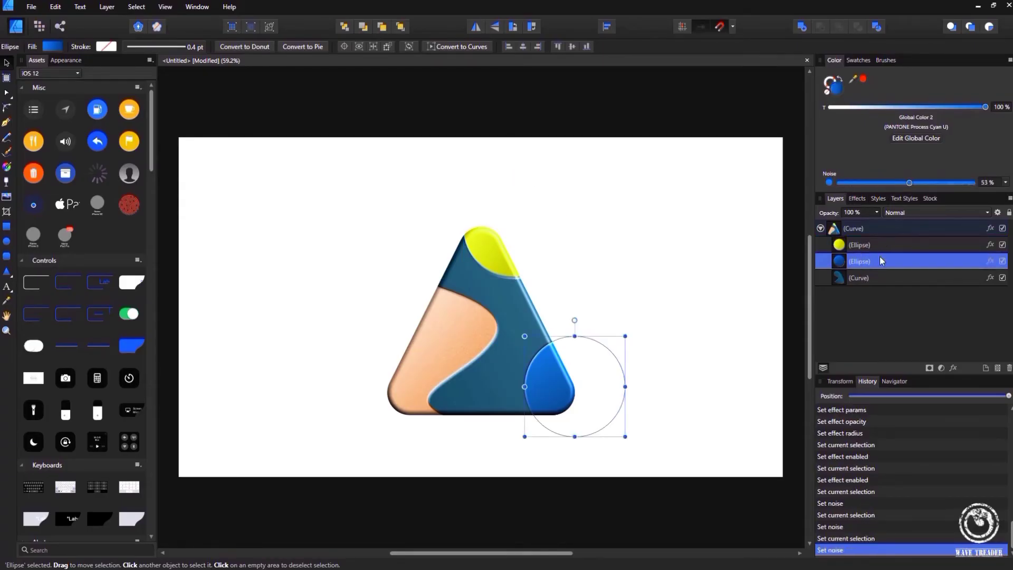
# - Add about 24 % noise to the teal S-shaped curve's fill and clear the selection
pyautogui.click(878, 278)
pyautogui.moveTo(847, 182); pyautogui.dragTo(870, 183)
pyautogui.click(737, 223)
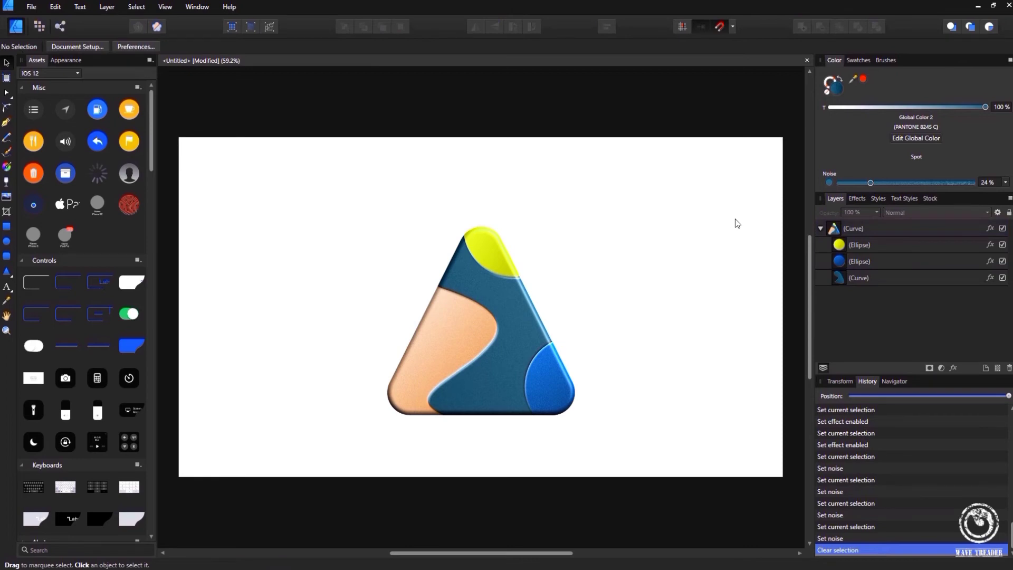
# - Select the whole triangle design and move it straight up towards the upper edge of the page
pyautogui.scroll(-3, 606, 367)
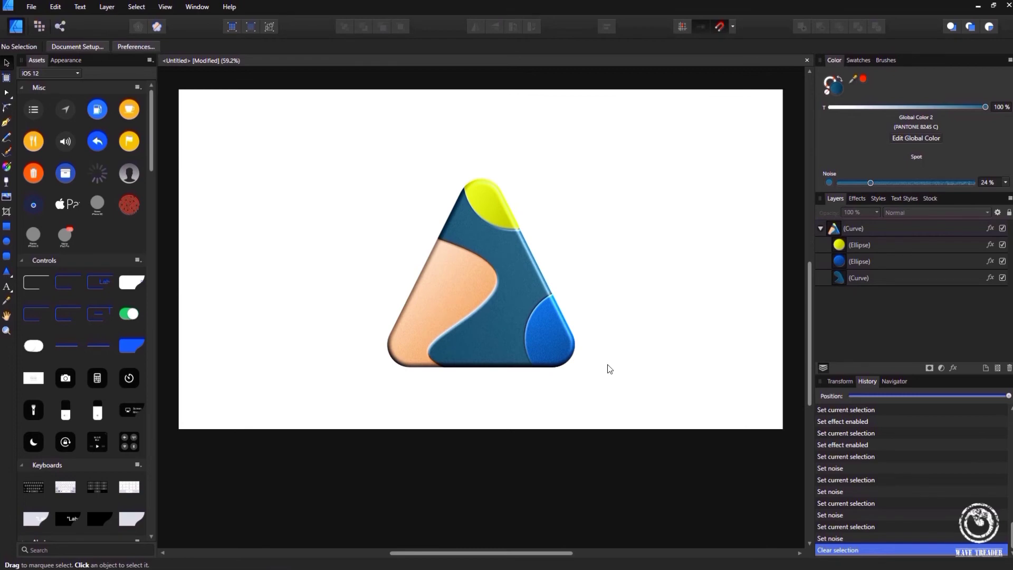
pyautogui.moveTo(337, 139); pyautogui.dragTo(587, 373)
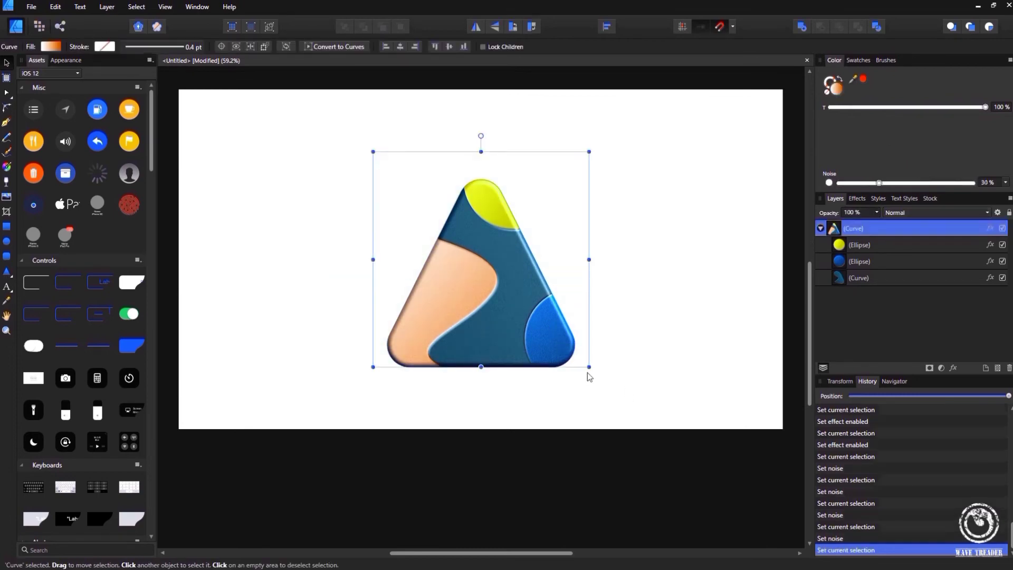
pyautogui.moveTo(492, 305); pyautogui.dragTo(495, 259)
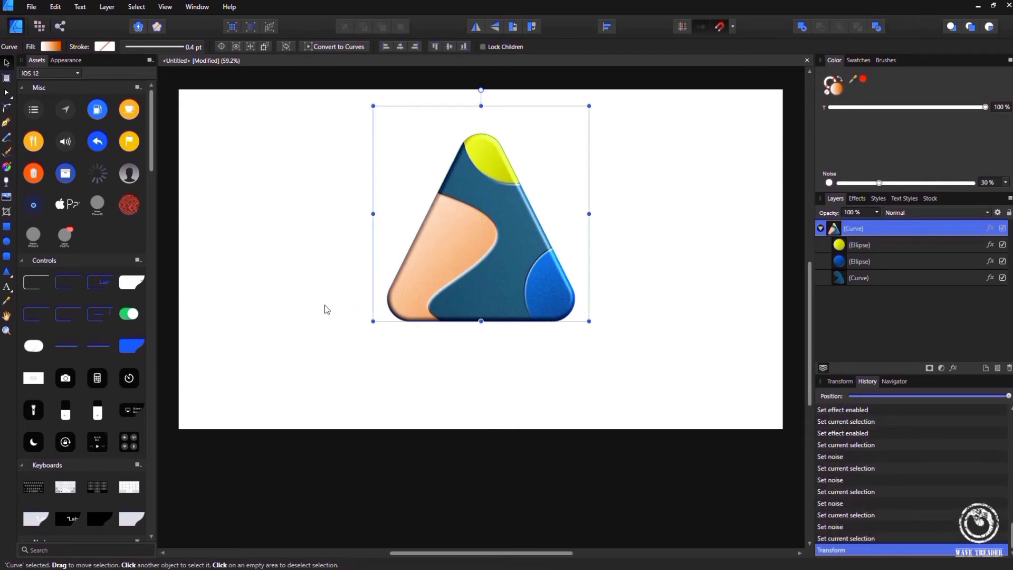
# - Add the artistic text "TRIANGLE GEM" just below the triangle
pyautogui.click(7, 286)
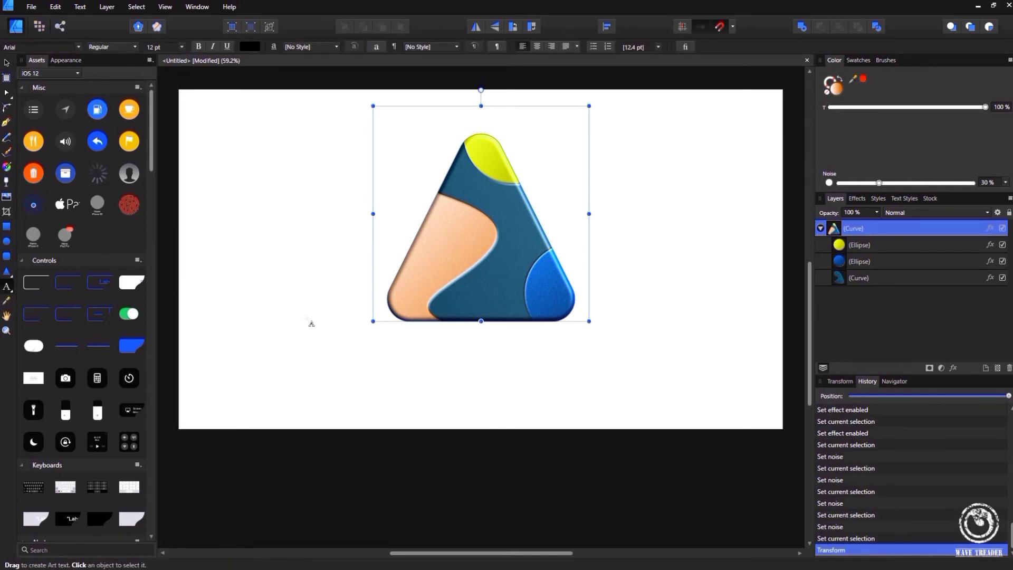
pyautogui.click(402, 351)
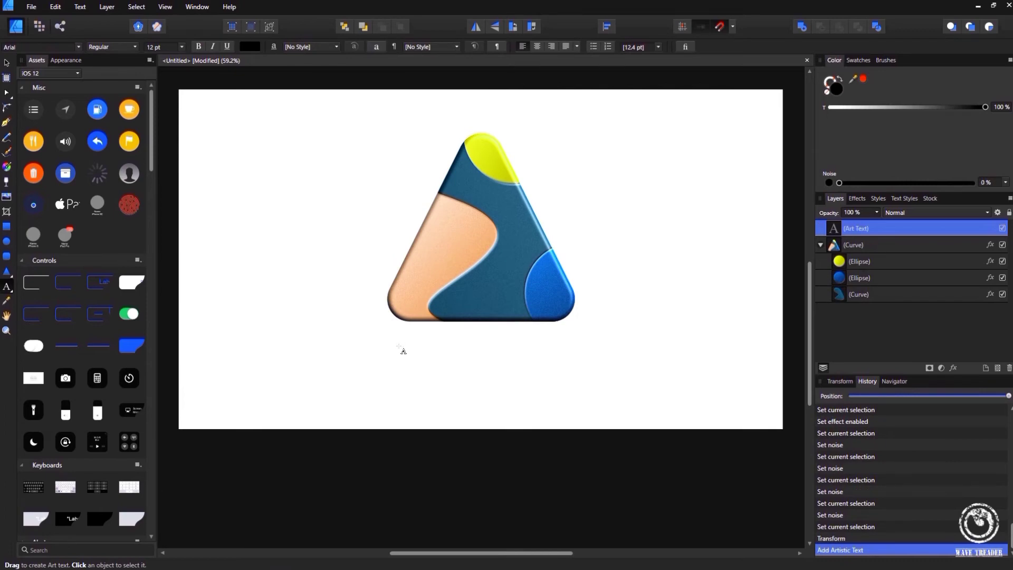
pyautogui.write('TR')
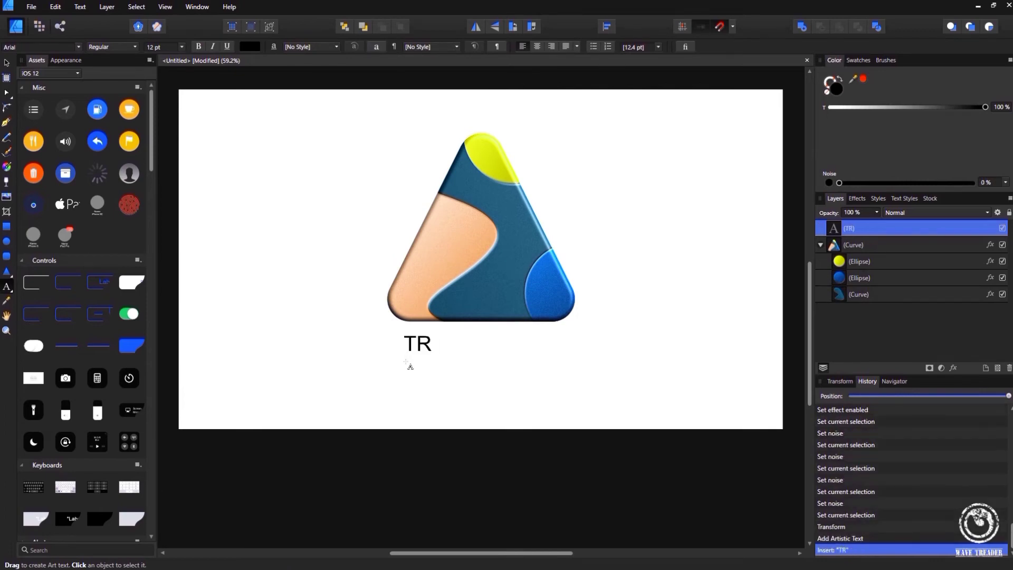
pyautogui.write('IANGLE')
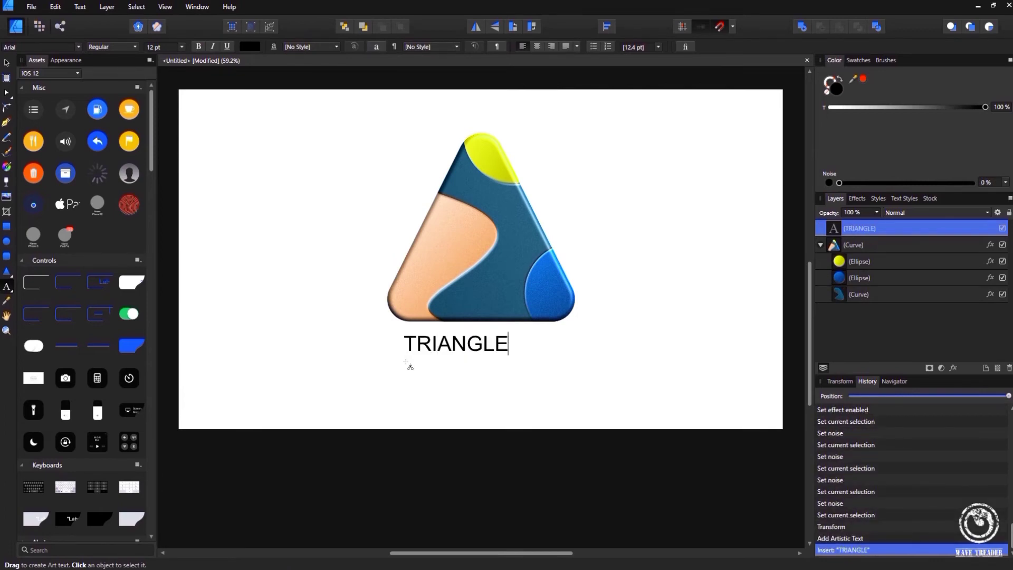
pyautogui.write(' GEM')
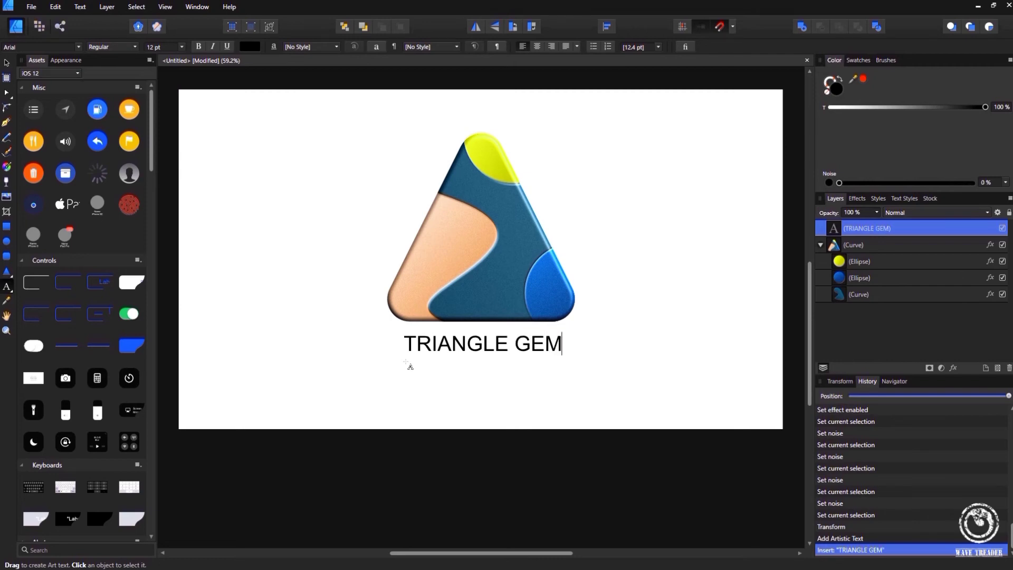
pyautogui.press('Escape')
# - Change the font of the "TRIANGLE GEM" text to Corbel
pyautogui.click(40, 47)
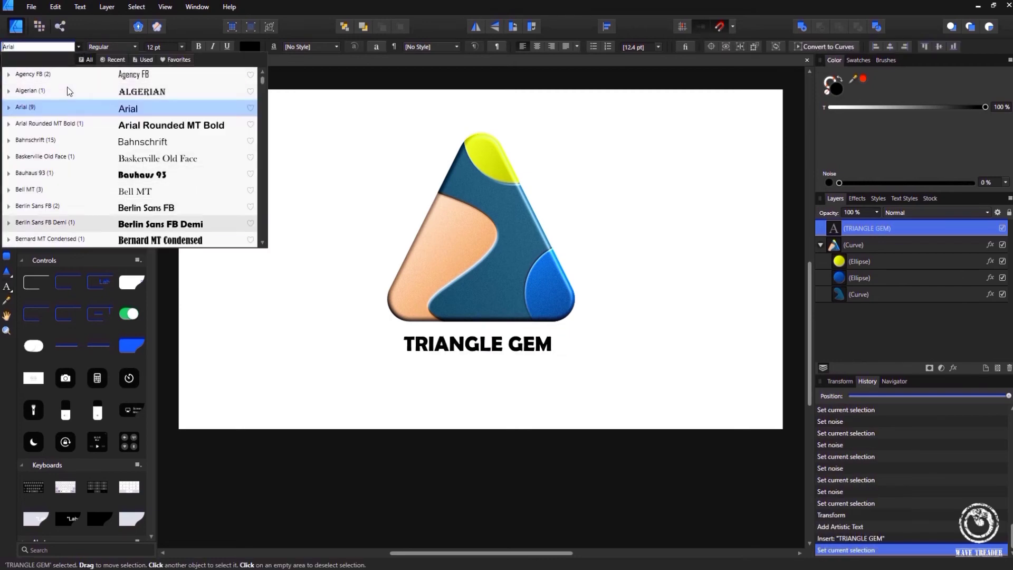
pyautogui.press('Down')
pyautogui.press('Down')
pyautogui.press('Down')
pyautogui.press('Down')
pyautogui.press('Down')
pyautogui.press('Down')
pyautogui.press('Down')
pyautogui.press('Down')
pyautogui.press('Down')
pyautogui.press('Down')
pyautogui.press('Down')
pyautogui.press('Down')
pyautogui.press('Down')
pyautogui.press('Down')
pyautogui.press('Down')
pyautogui.press('Down')
pyautogui.press('Down')
pyautogui.press('Down')
pyautogui.press('Down')
pyautogui.press('Down')
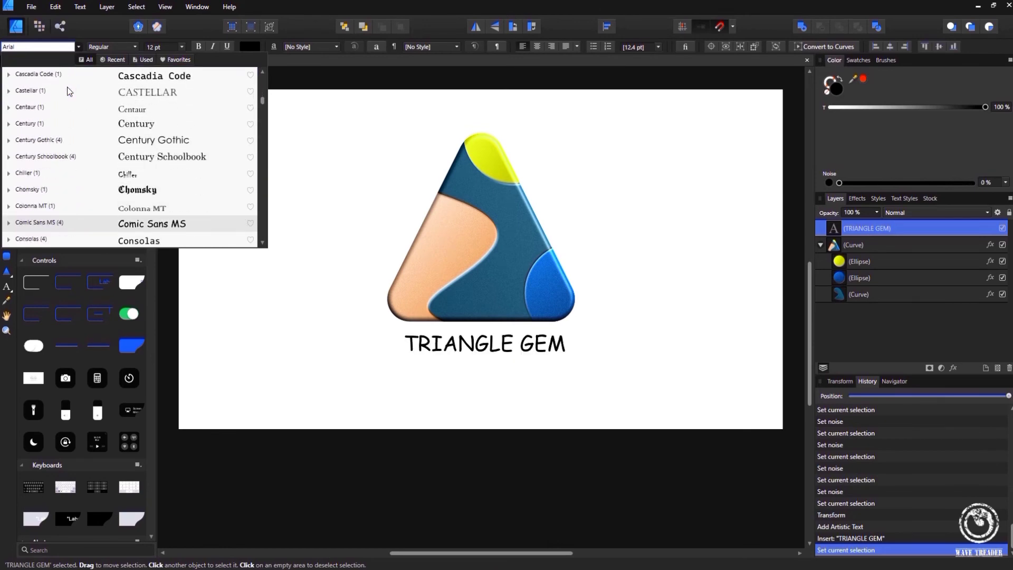
pyautogui.press('Down')
pyautogui.press('Return')
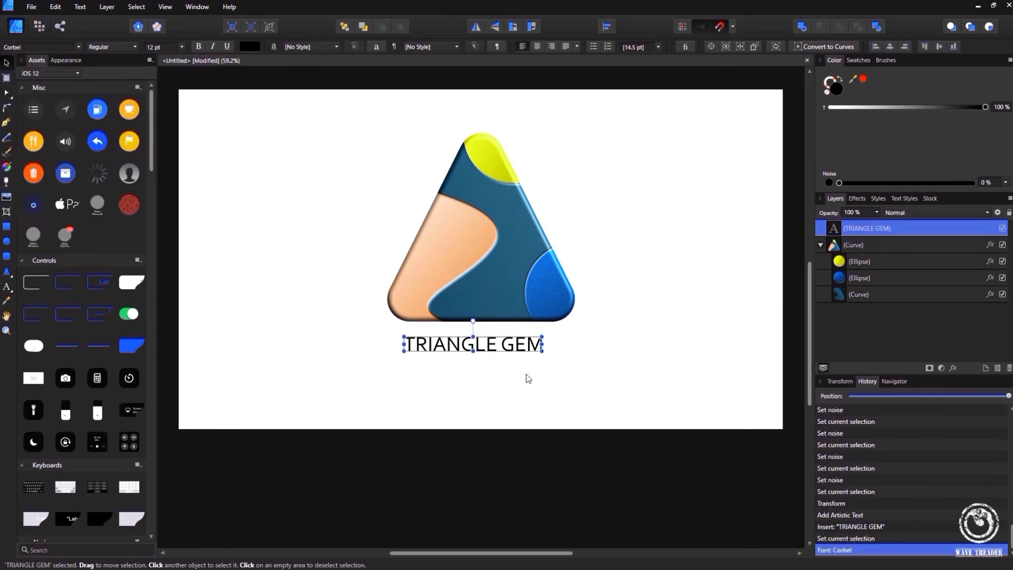
# - Align the text and the triangle on their horizontal centres relative to the selection bounds, and clear the selection
pyautogui.keyDown('shift'); pyautogui.click(510, 289); pyautogui.keyUp('shift')
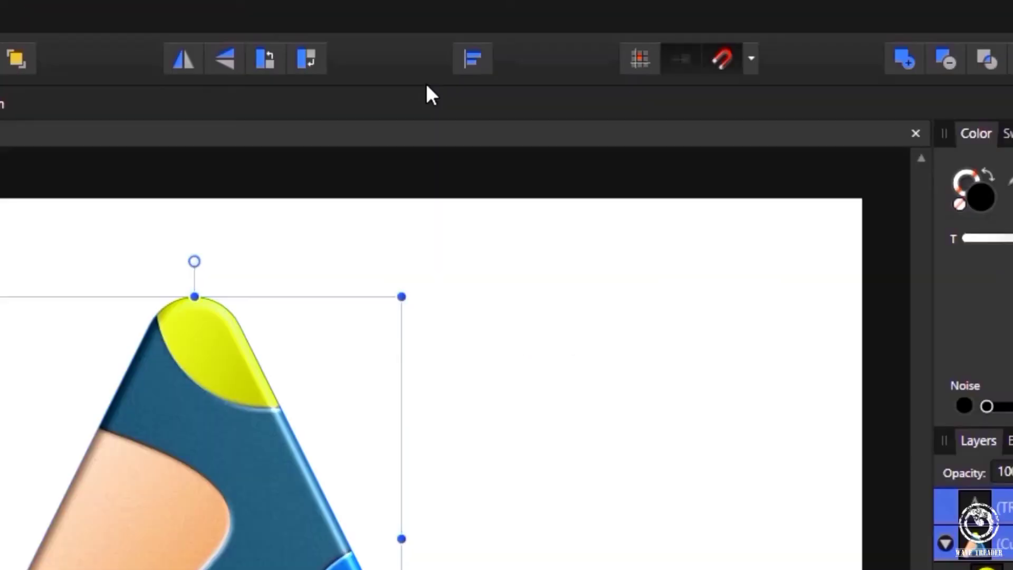
pyautogui.click(606, 26)
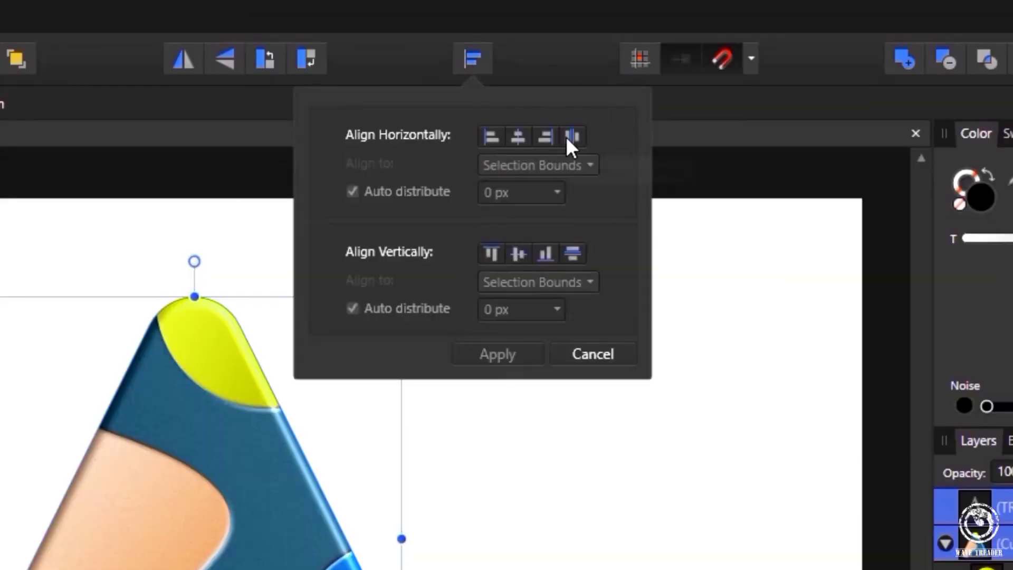
pyautogui.click(519, 137)
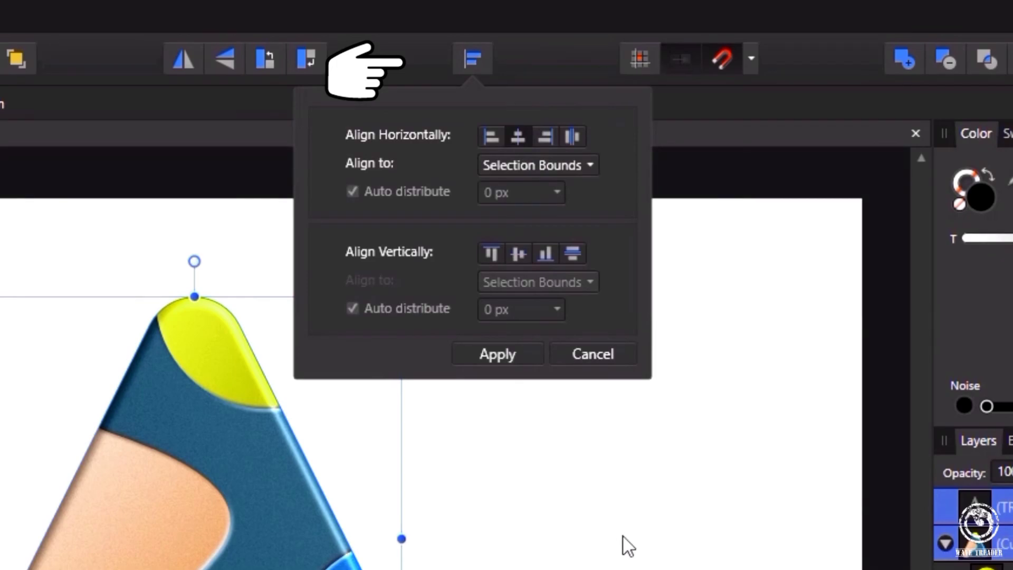
pyautogui.click(628, 546)
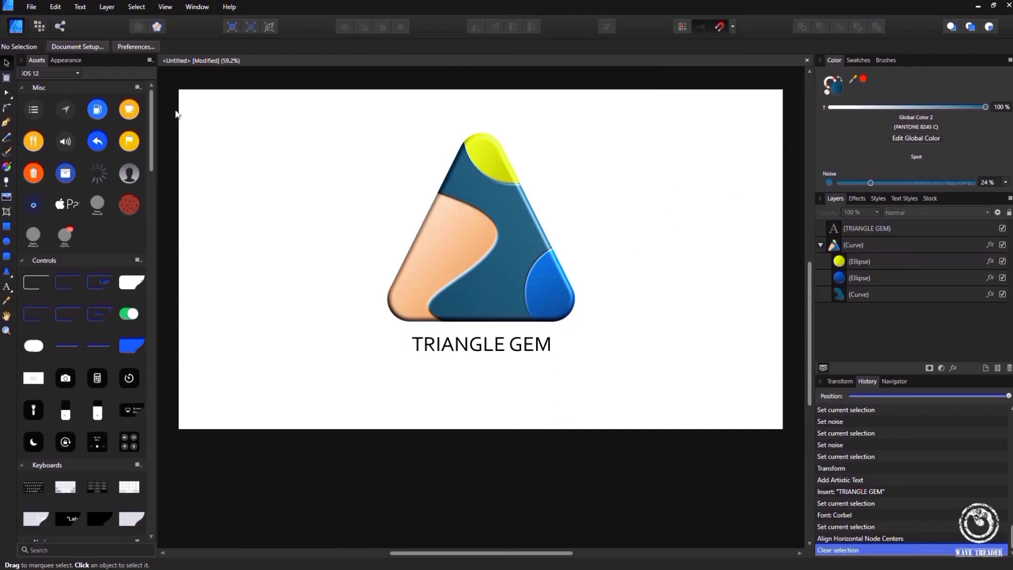
# - Draw a rectangle covering the whole page and fill it with PANTONE Dark Blue U with about 27 % noise
pyautogui.click(6, 226)
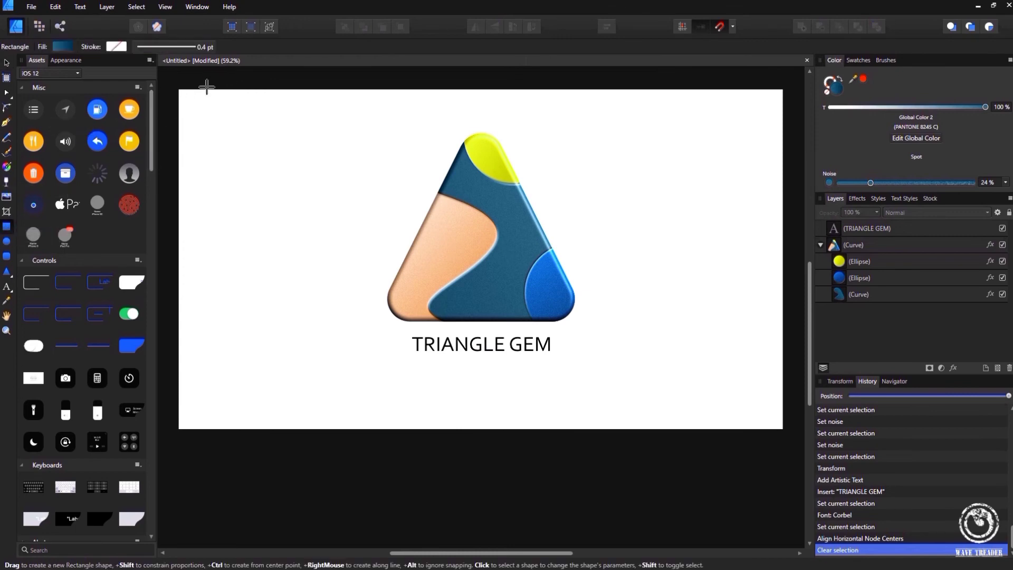
pyautogui.moveTo(180, 90); pyautogui.dragTo(786, 430)
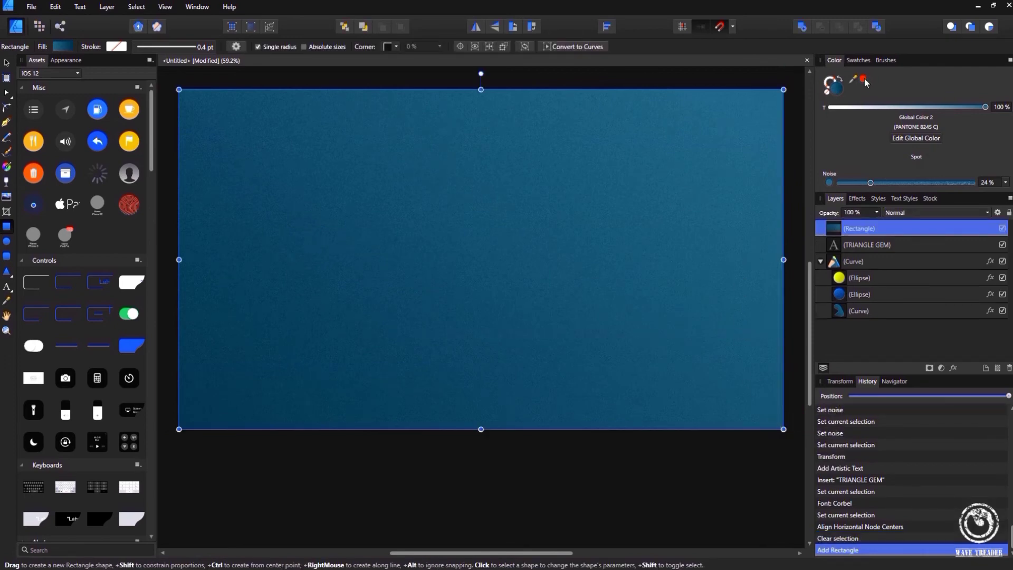
pyautogui.click(859, 60)
pyautogui.click(891, 120)
pyautogui.click(893, 281)
pyautogui.click(892, 136)
pyautogui.click(834, 60)
pyautogui.moveTo(837, 182); pyautogui.dragTo(876, 183)
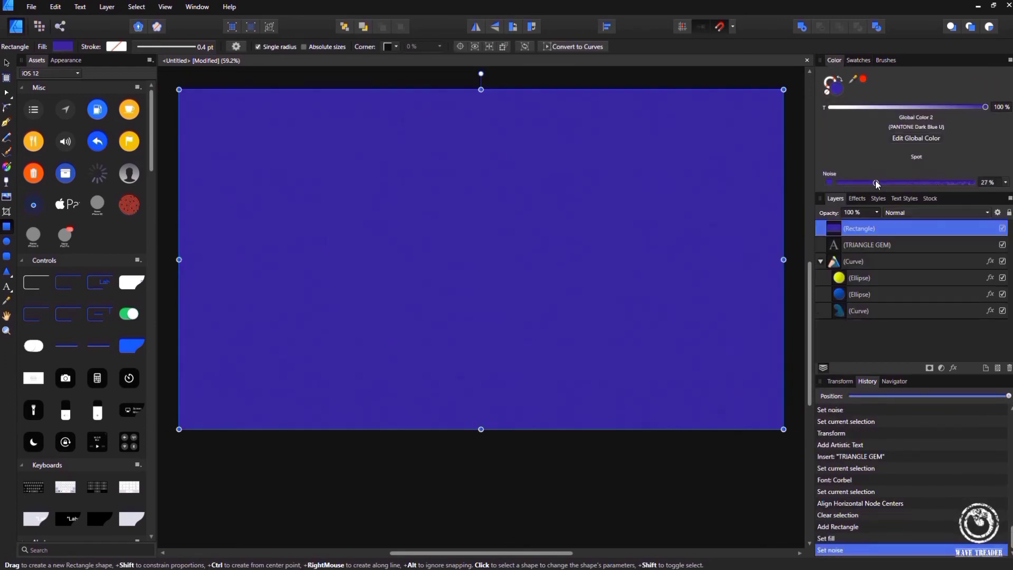
# - Apply a gradient across the rectangle from its left edge past the centre, and place it behind all other layers
pyautogui.press('g')
pyautogui.moveTo(170, 242); pyautogui.dragTo(595, 283)
pyautogui.press('v')
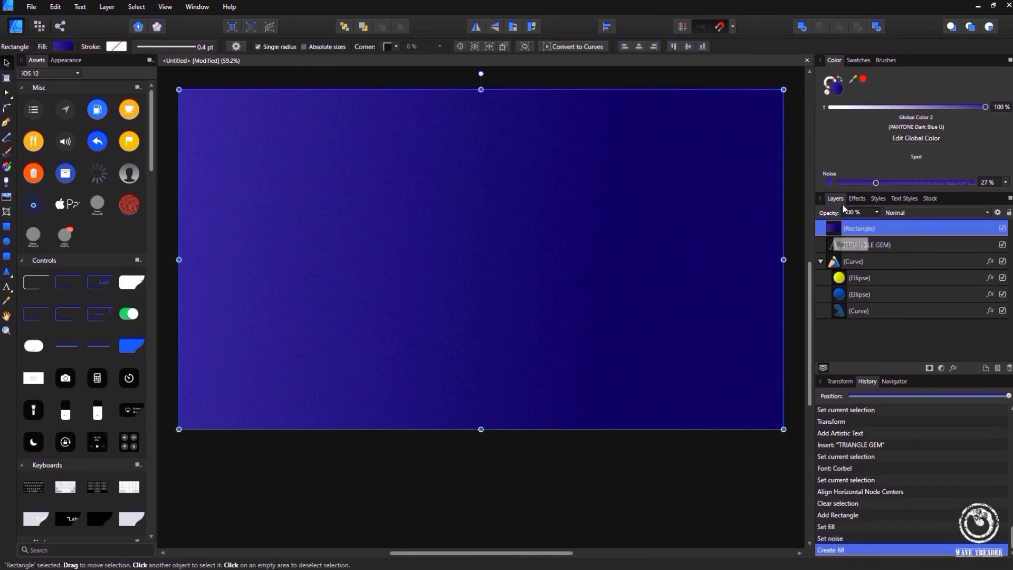
pyautogui.moveTo(843, 208); pyautogui.dragTo(904, 319)
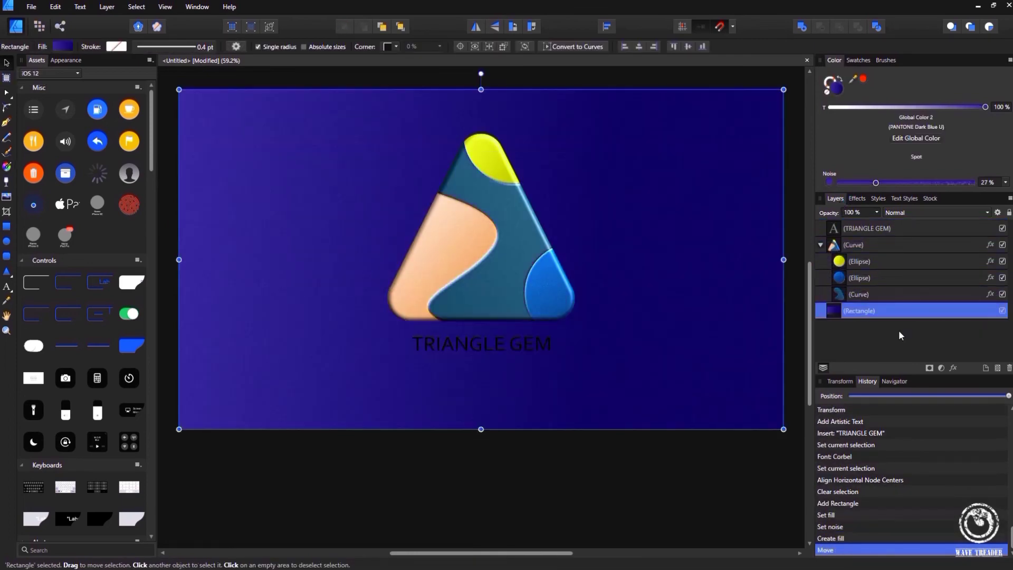
# - Enlarge the "TRIANGLE GEM" text slightly around its centre
pyautogui.click(900, 228)
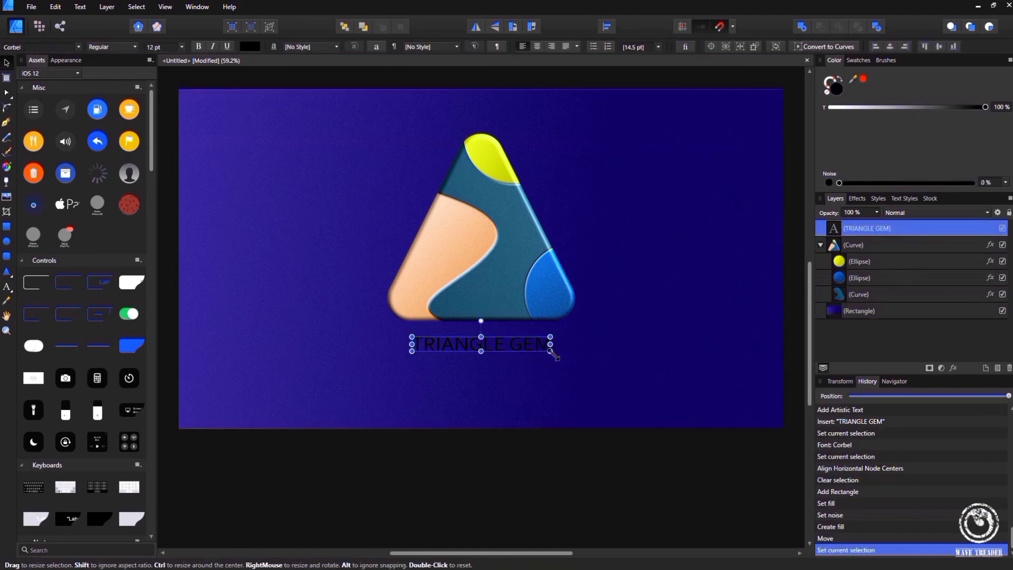
pyautogui.moveTo(550, 350); pyautogui.dragTo(564, 351)
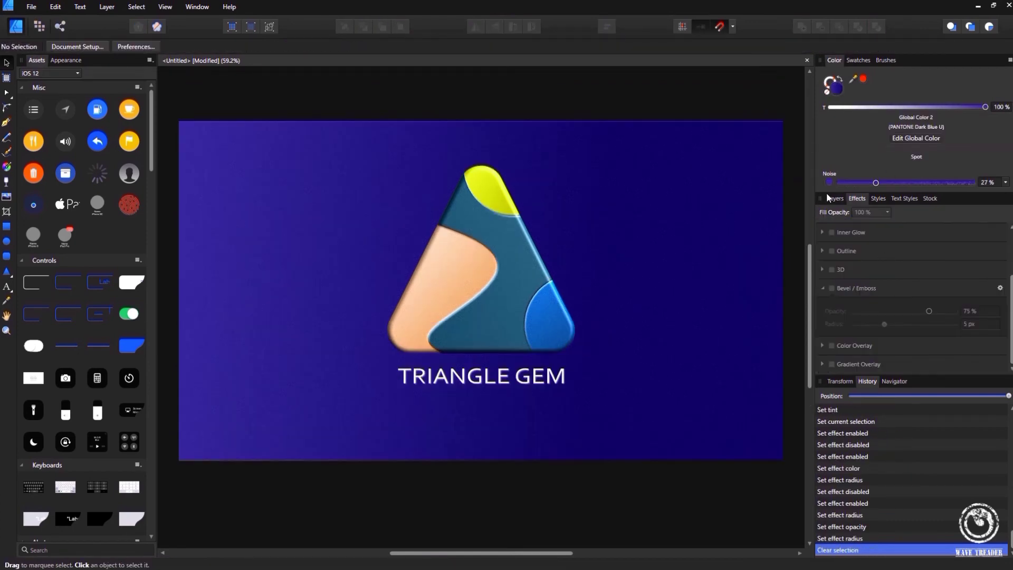
# - Change the fill of the circle at the triangle's tip to a dark olive yellow (#A19204)
pyautogui.click(834, 198)
pyautogui.click(865, 266)
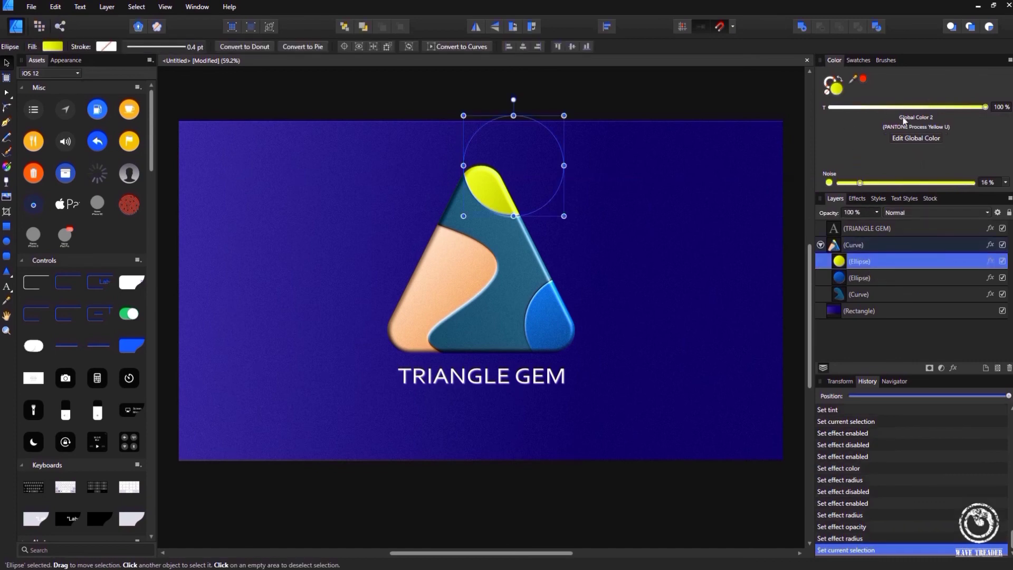
pyautogui.doubleClick(838, 91)
pyautogui.moveTo(547, 288); pyautogui.dragTo(543, 319)
pyautogui.click(628, 380)
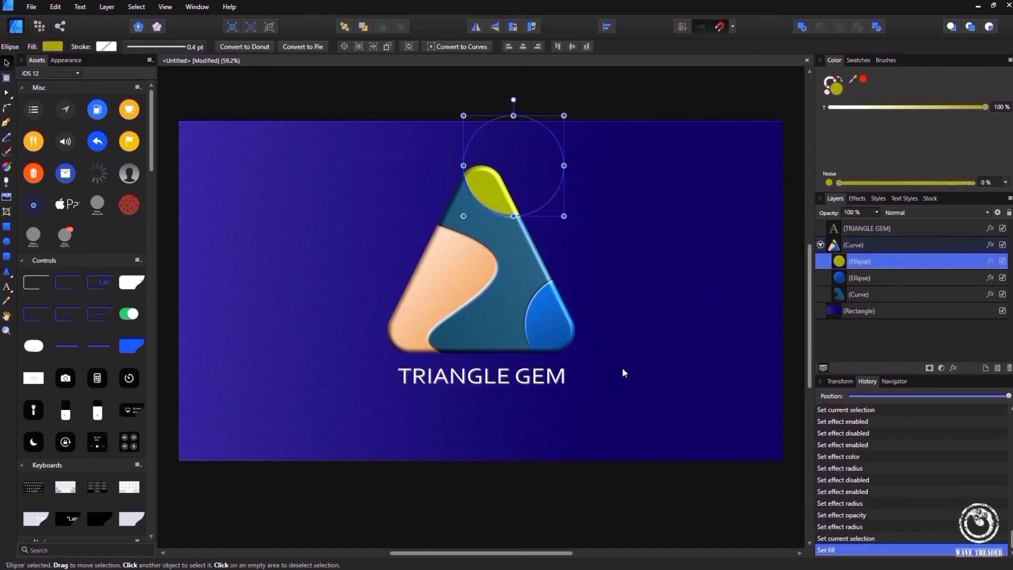
# - Change the fill of the teal S-shaped curve to a darker, solid blue-teal
pyautogui.click(865, 297)
pyautogui.doubleClick(837, 91)
pyautogui.moveTo(430, 310); pyautogui.dragTo(542, 318)
pyautogui.click(631, 381)
pyautogui.doubleClick(837, 90)
pyautogui.click(486, 334)
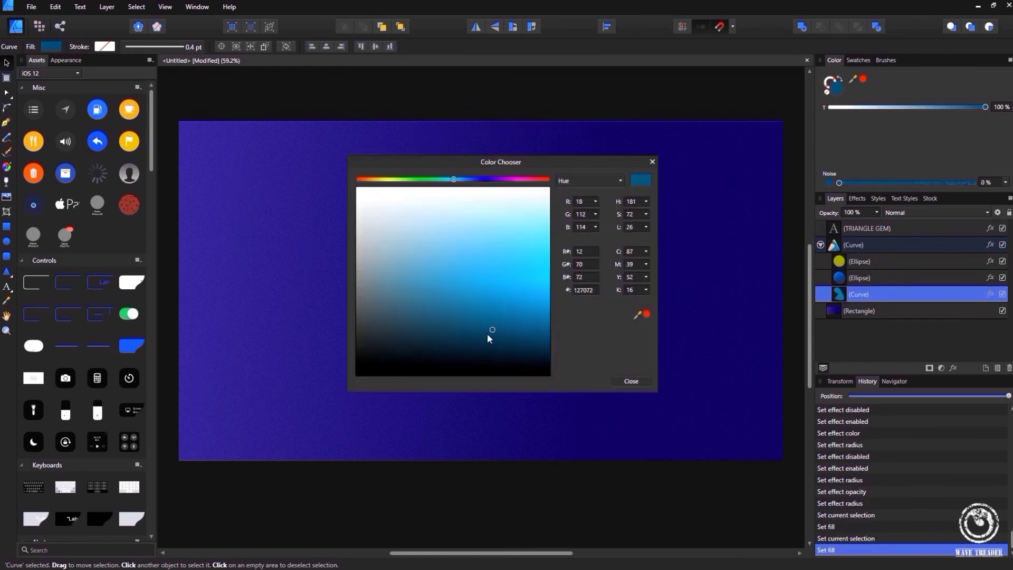
pyautogui.click(631, 381)
# - Set the fill of the circle at the triangle's tip to a bright yellow and add noise to it
pyautogui.click(865, 261)
pyautogui.doubleClick(837, 90)
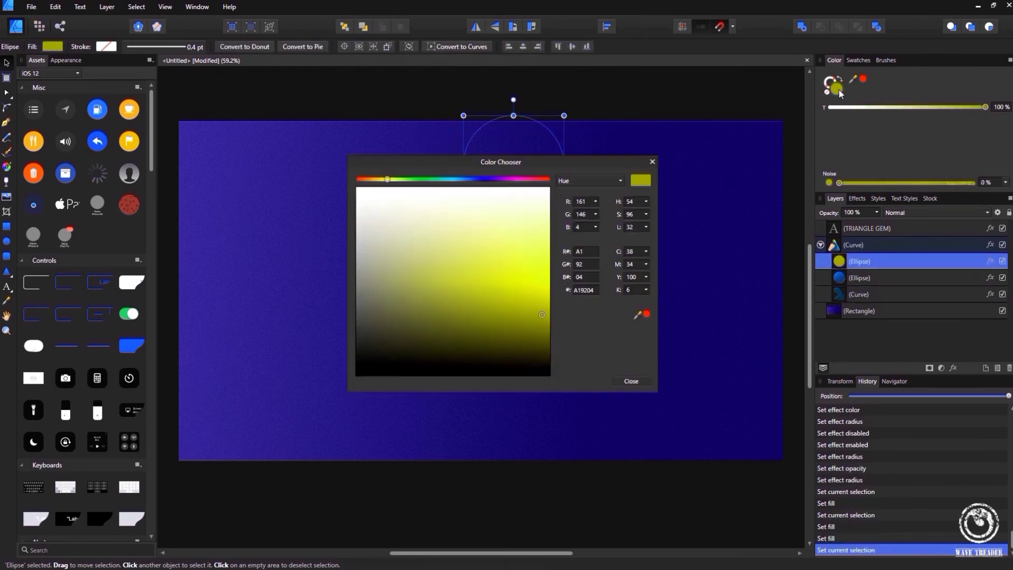
pyautogui.moveTo(543, 317); pyautogui.dragTo(547, 284)
pyautogui.click(631, 381)
pyautogui.moveTo(903, 183); pyautogui.dragTo(902, 182)
# - Add about 29 % noise to the dark teal S-shaped curve and clear the selection
pyautogui.doubleClick(519, 274)
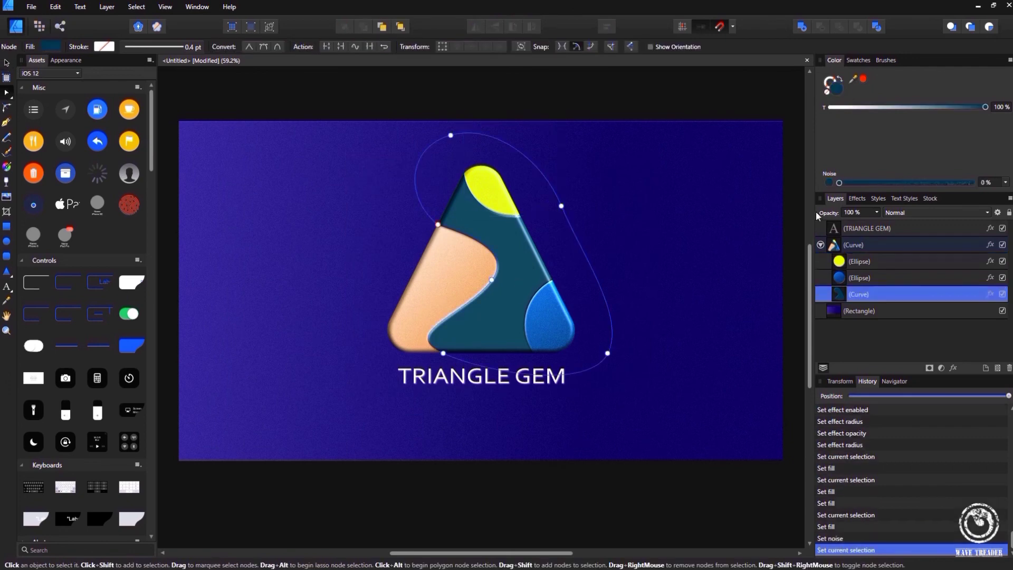
pyautogui.moveTo(838, 182); pyautogui.dragTo(878, 183)
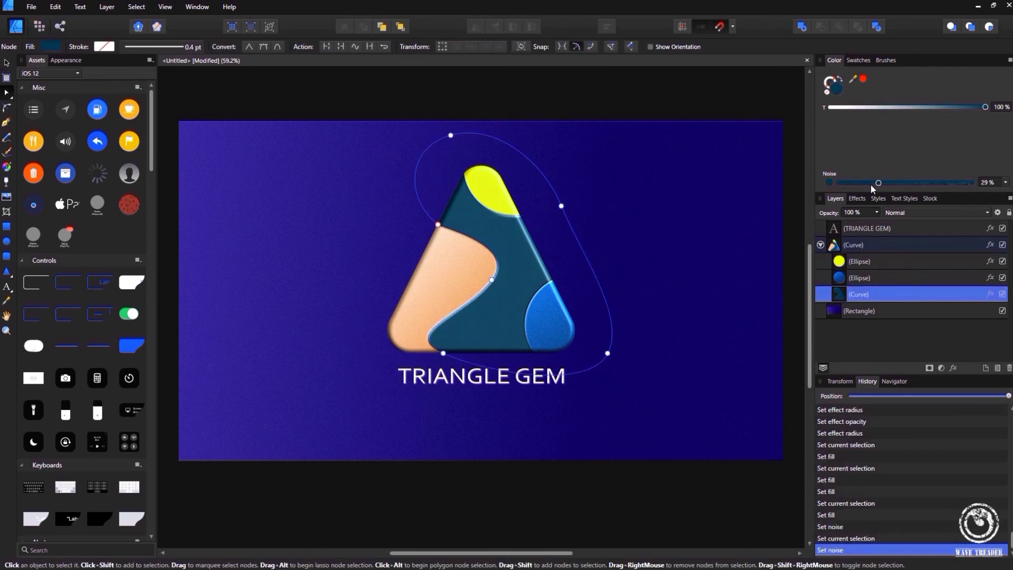
pyautogui.click(657, 494)
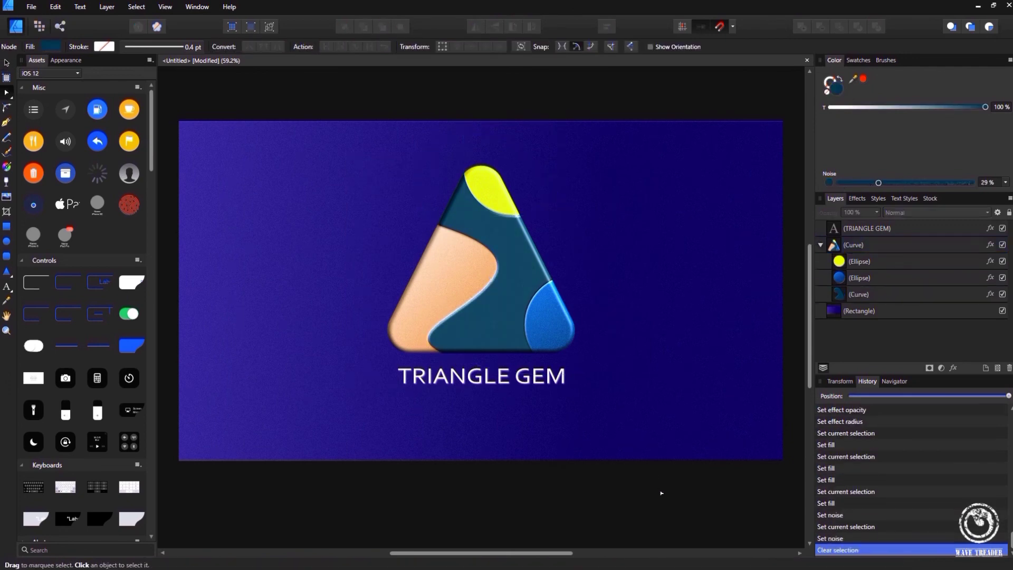
pyautogui.scroll(-3, 637, 402)
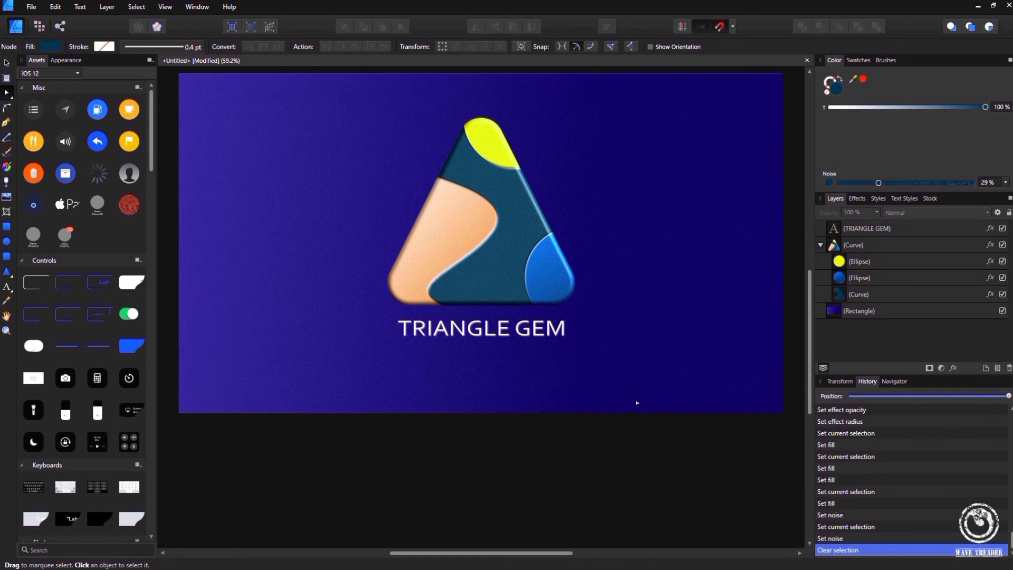
pyautogui.scroll(2, 636, 402)
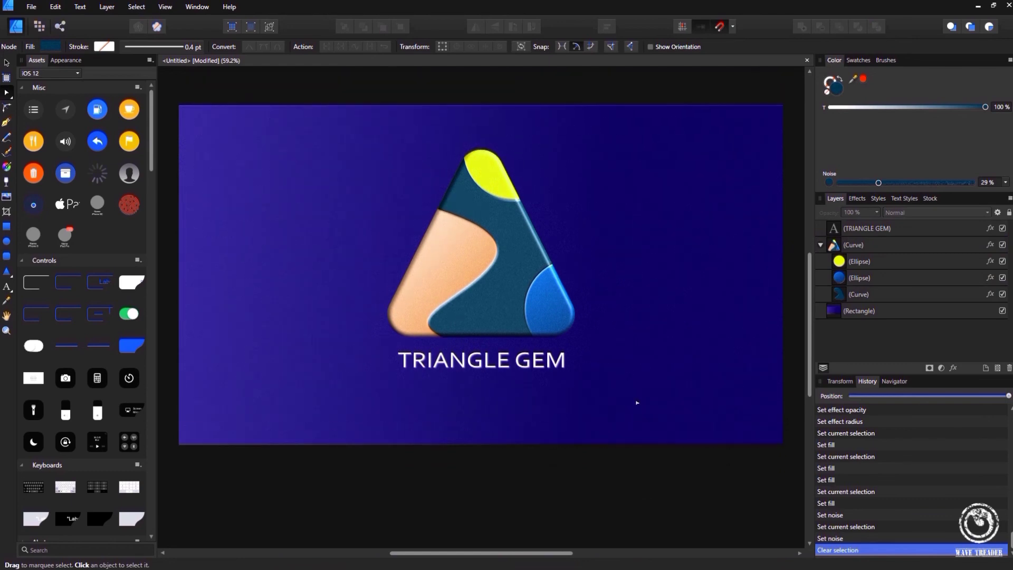
# - Save the document to the Desktop as an Affinity file named Triangle Gem
pyautogui.scroll(3, 636, 357)
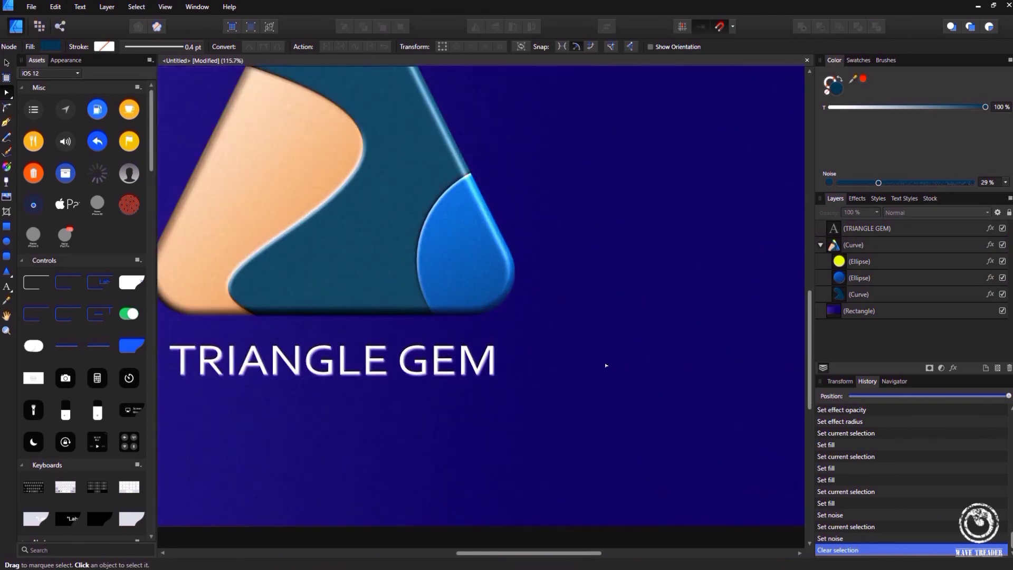
pyautogui.moveTo(606, 364); pyautogui.dragTo(749, 490)
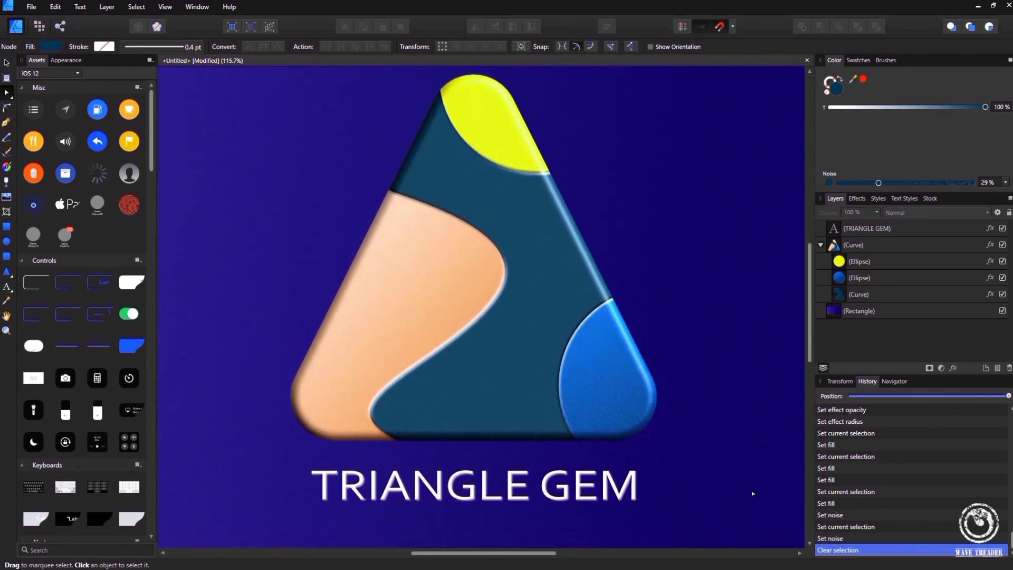
pyautogui.scroll(1, 753, 493)
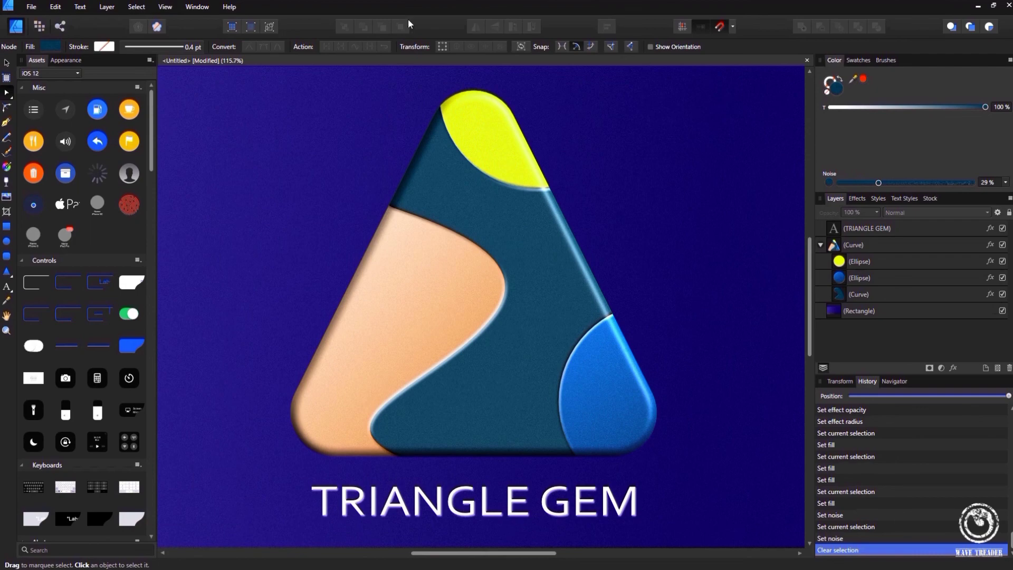
pyautogui.click(31, 7)
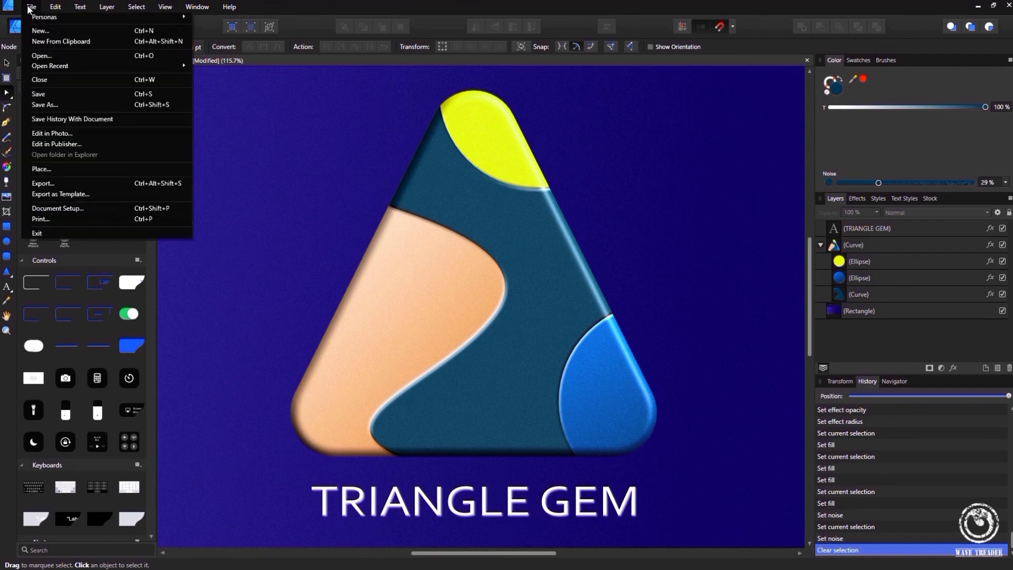
pyautogui.click(39, 94)
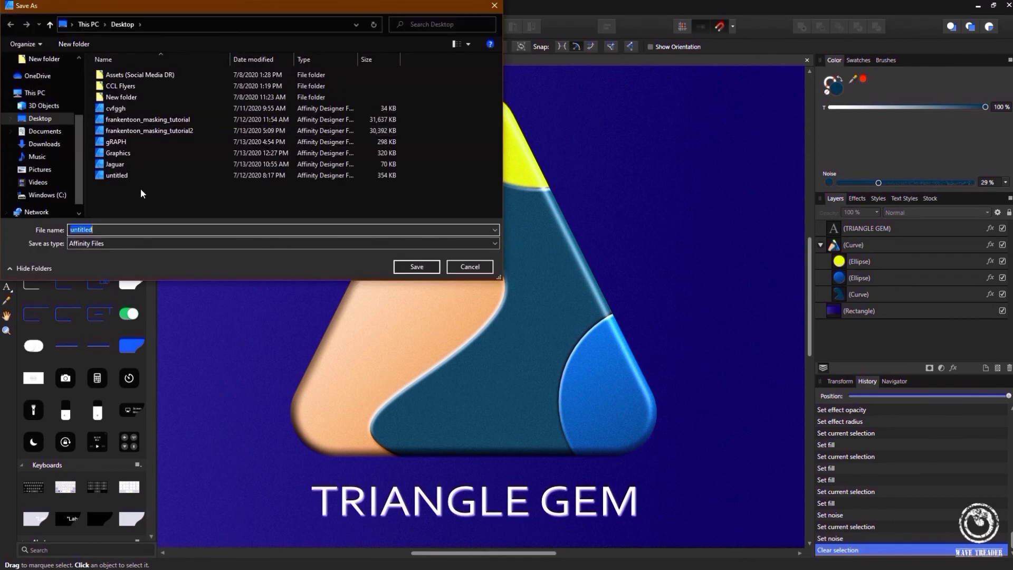
pyautogui.write('tR')
pyautogui.press('BackSpace')
pyautogui.click(417, 266)
# - Export the whole document as a 1920 × 1080 px PNG named Triangle Gem to the Desktop
pyautogui.click(31, 7)
pyautogui.click(61, 181)
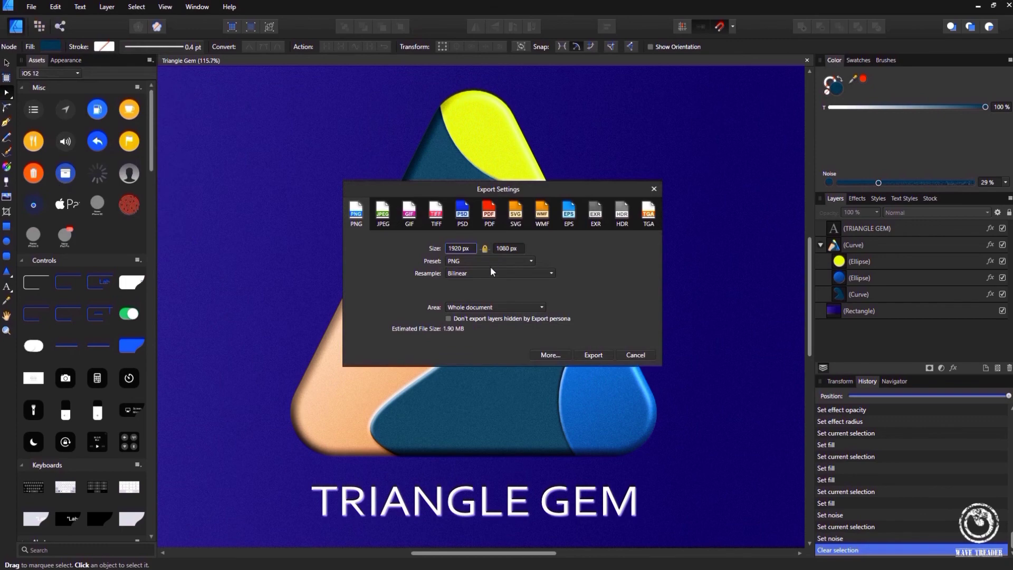
pyautogui.click(595, 355)
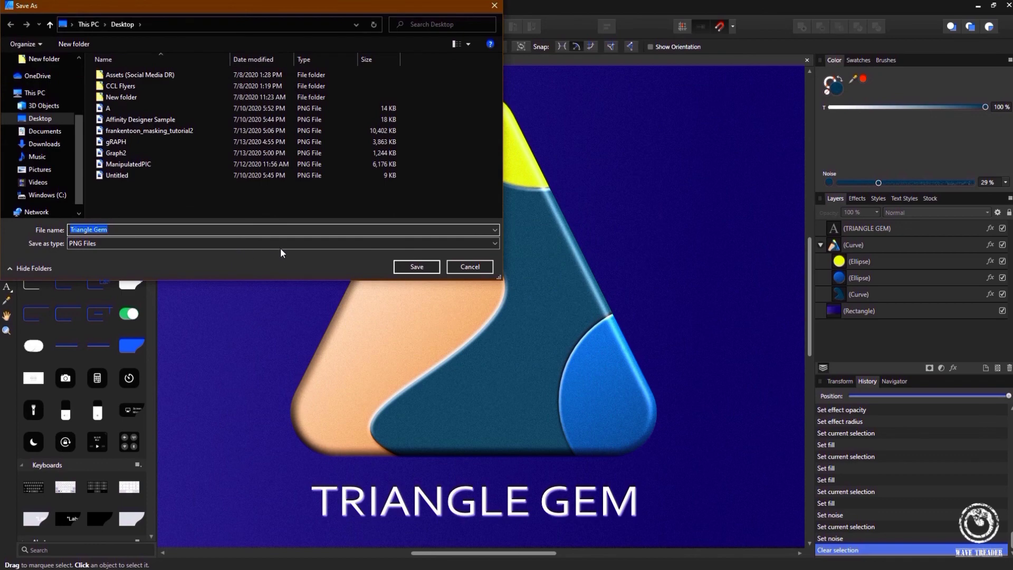
pyautogui.click(411, 265)
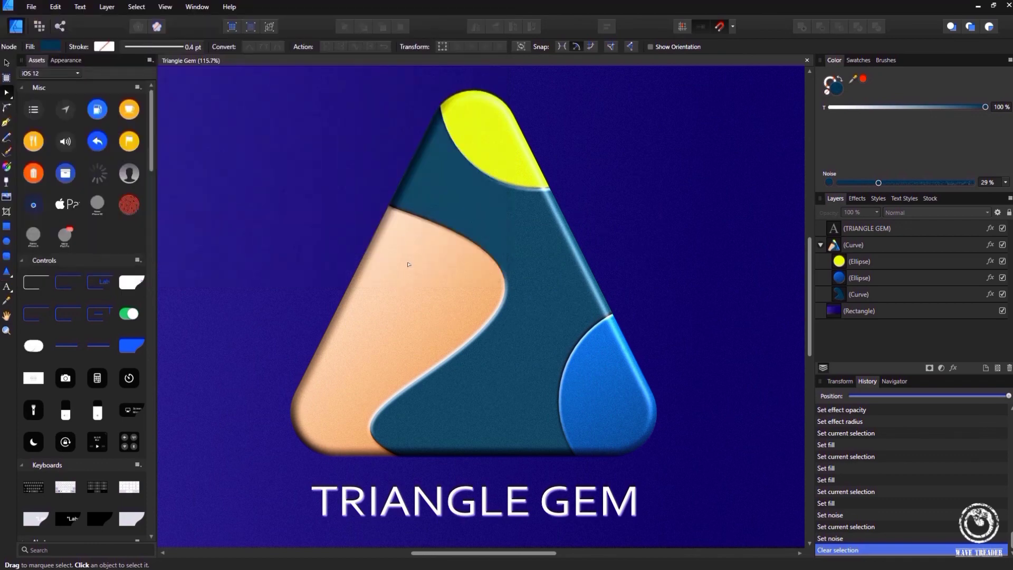